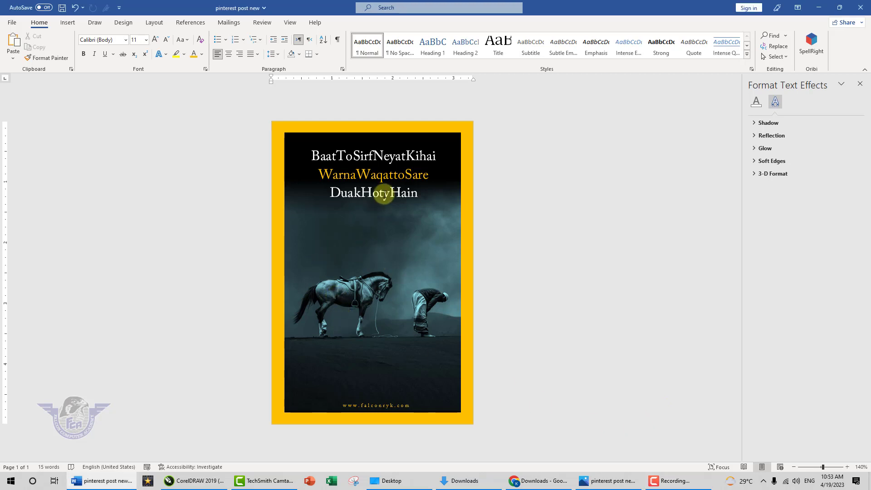
Step: Switch to the image viewer and compare the exported colour versions of the finished horse post
{"action": "left_click", "coordinate": [383, 190]}
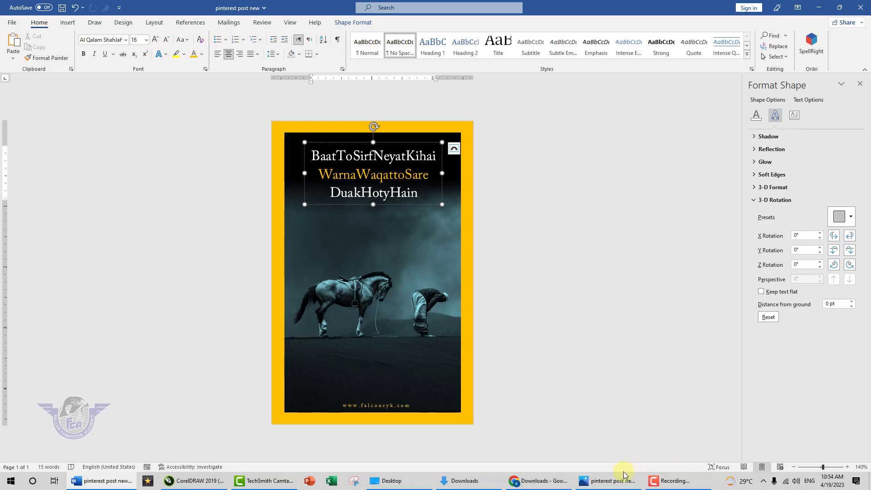
{"action": "left_click", "coordinate": [606, 480]}
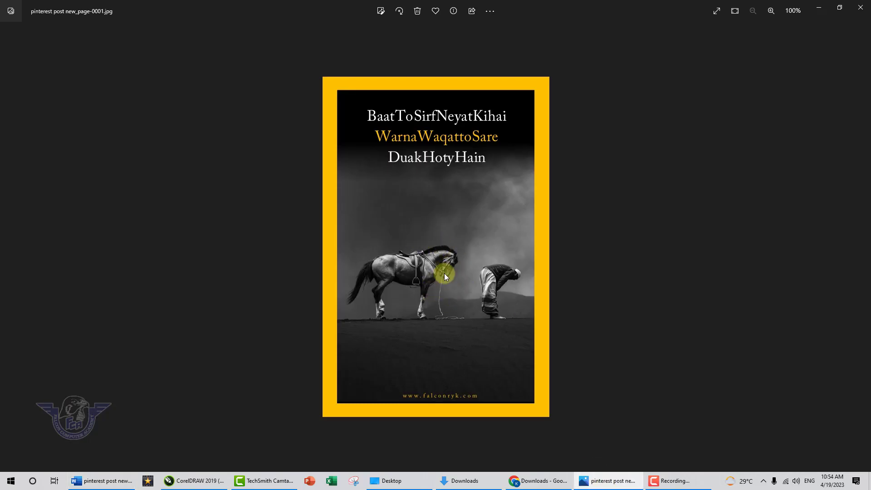
{"action": "key", "text": "Right"}
{"action": "key", "text": "Left"}
{"action": "key", "text": "Left"}
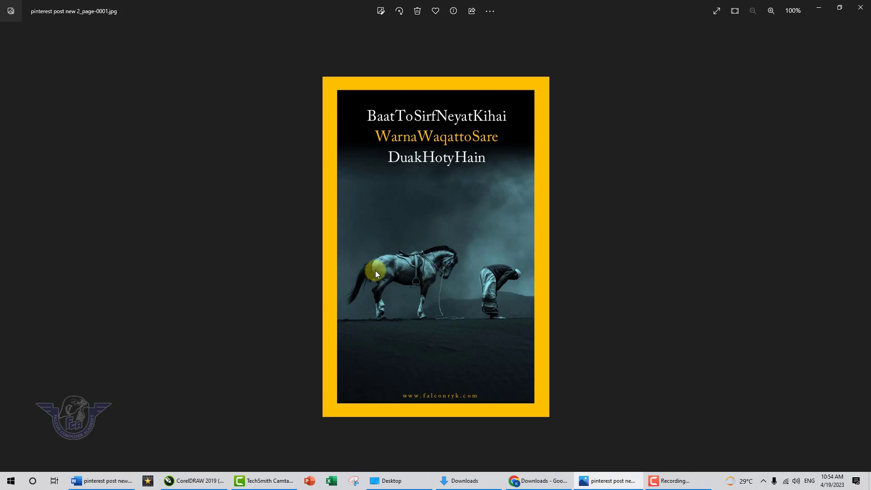
Step: Return to Word and create a new blank document
{"action": "left_click", "coordinate": [124, 473]}
{"action": "right_click", "coordinate": [229, 355]}
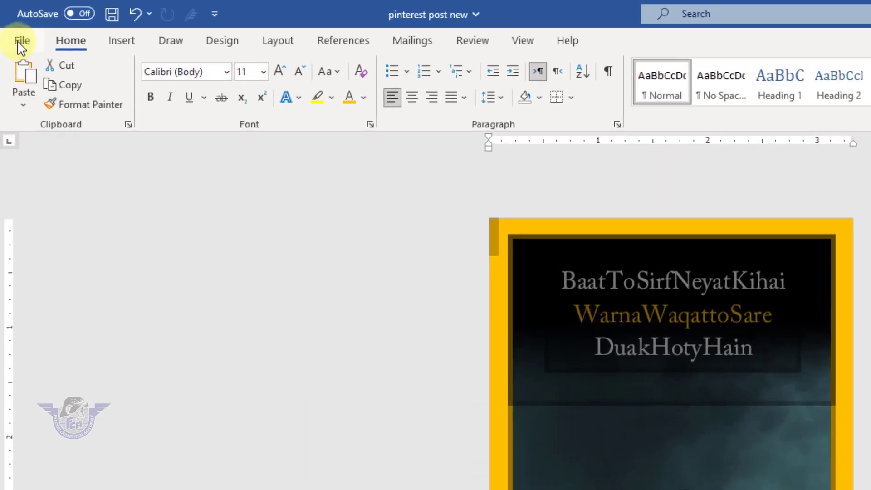
{"action": "left_click", "coordinate": [11, 22]}
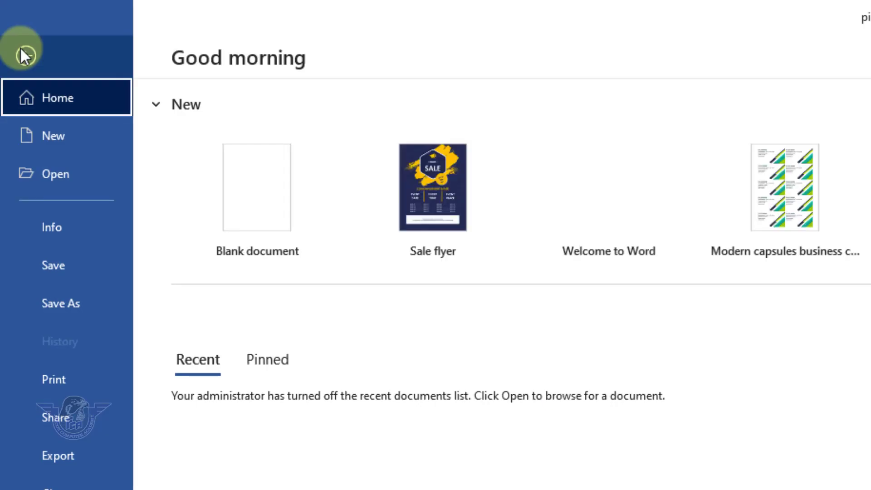
{"action": "left_click", "coordinate": [47, 139]}
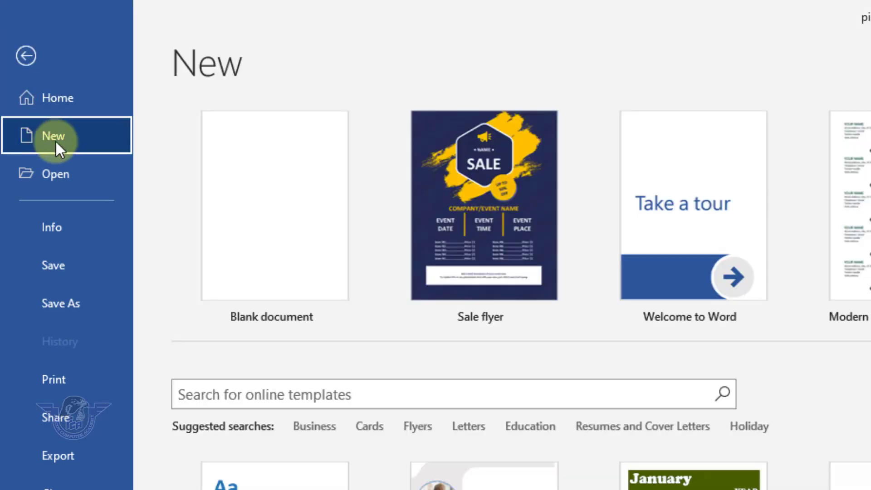
{"action": "left_click", "coordinate": [249, 245]}
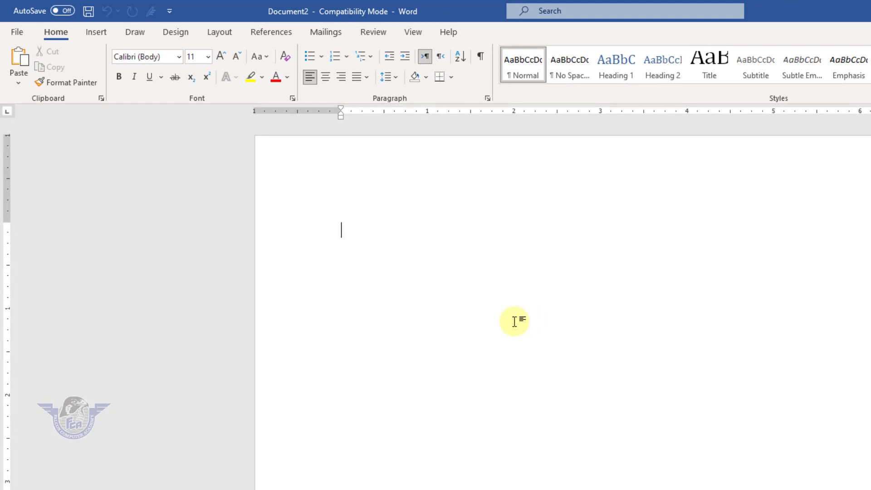
Step: Set a custom paper size with a width of 3.333 inches and a height of 5.0 inches
{"action": "left_click", "coordinate": [223, 35]}
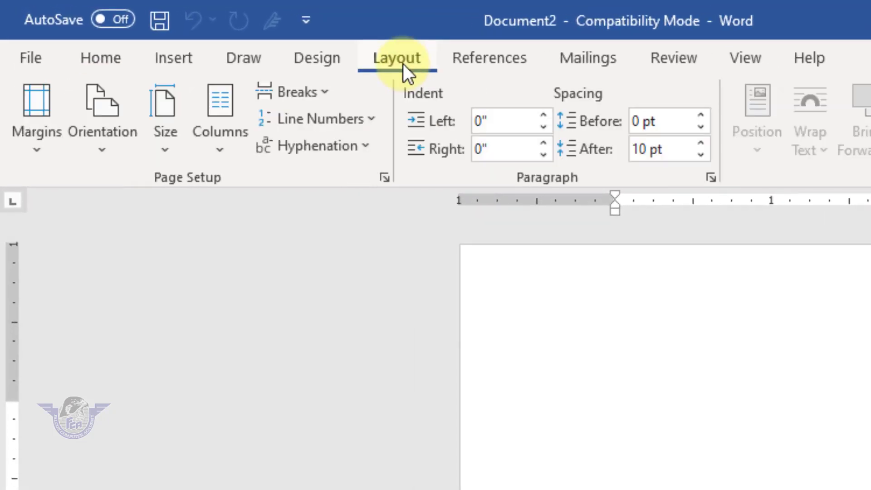
{"action": "left_click", "coordinate": [173, 146]}
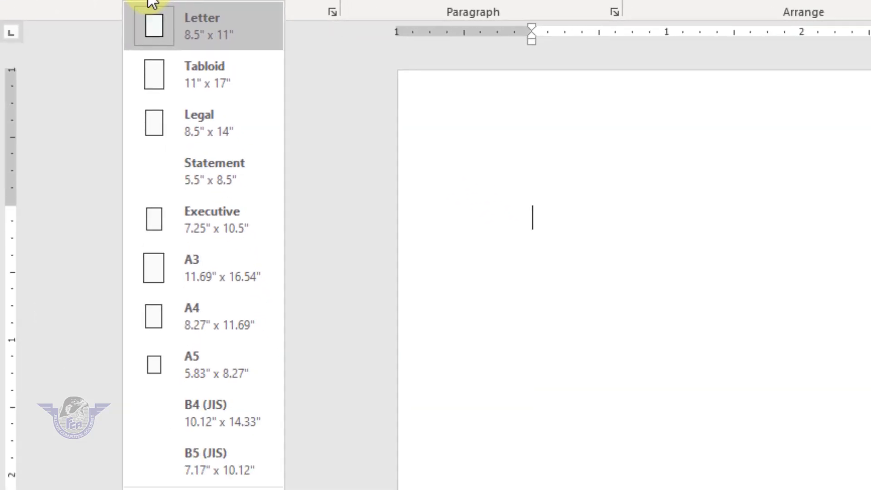
{"action": "left_click", "coordinate": [196, 389]}
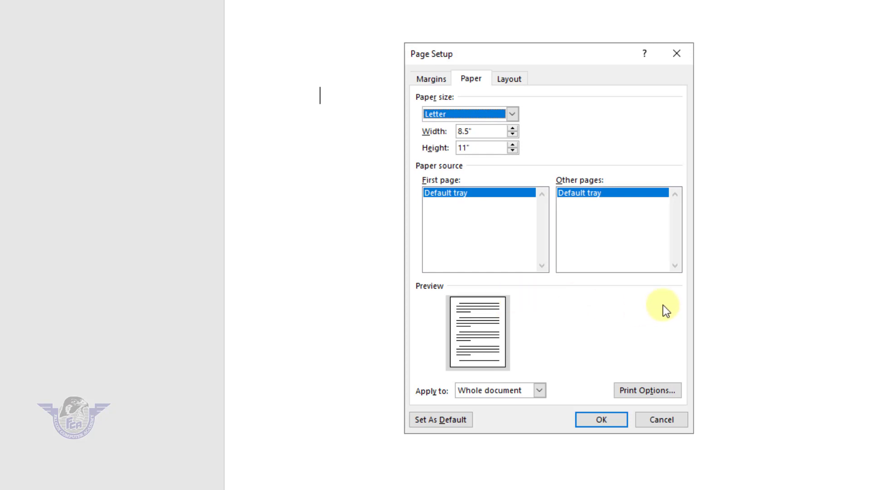
{"action": "left_click", "coordinate": [492, 113]}
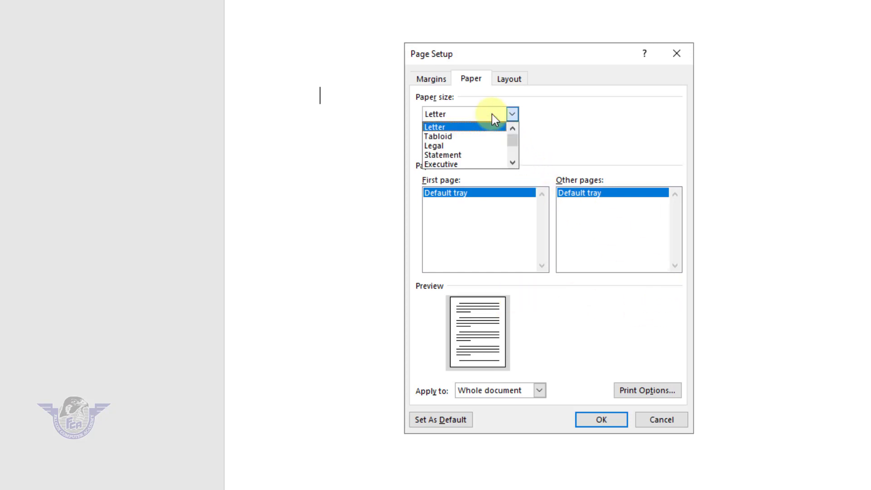
{"action": "left_click", "coordinate": [459, 127]}
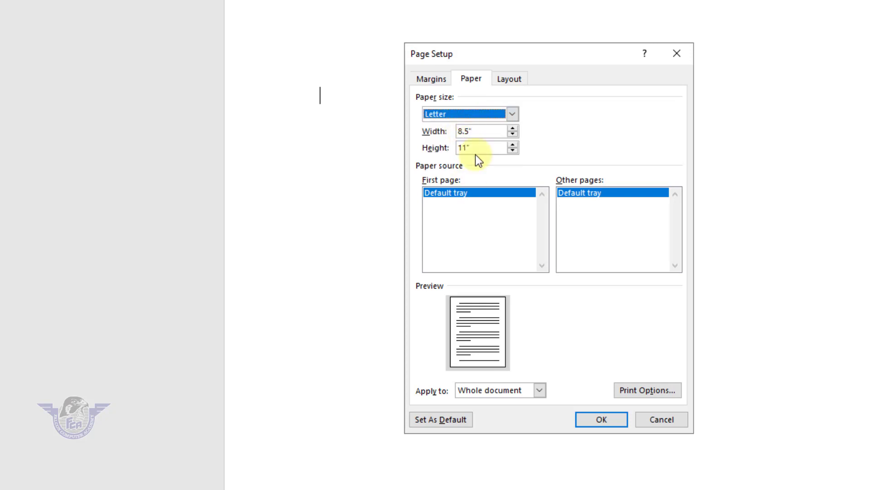
{"action": "double_click", "coordinate": [465, 131]}
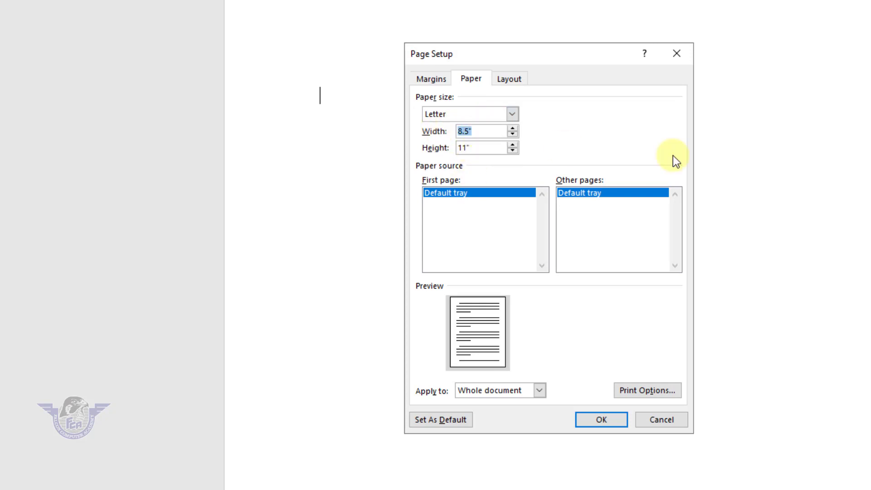
{"action": "type", "text": "3.333"}
{"action": "key", "text": "Tab"}
{"action": "type", "text": "5"}
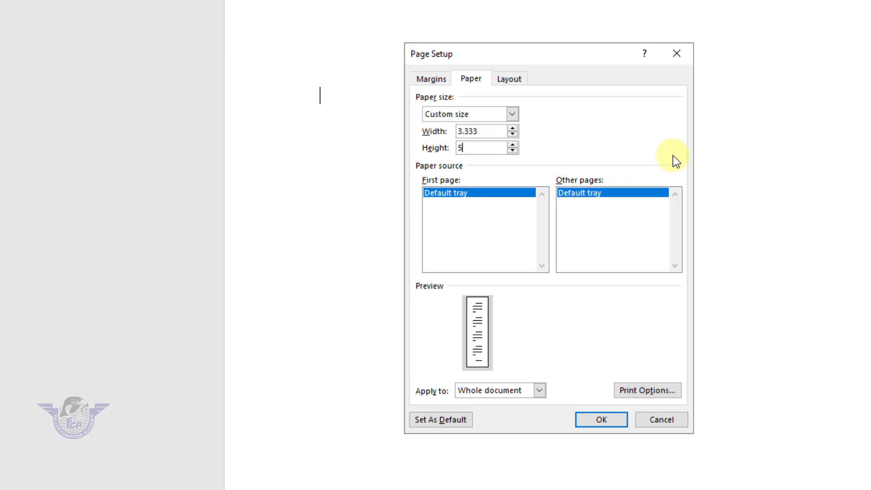
{"action": "type", "text": ".0"}
Step: Set the top, bottom, left and right page margins to 0 and apply the page setup to the whole document
{"action": "left_click", "coordinate": [431, 79]}
{"action": "type", "text": "0"}
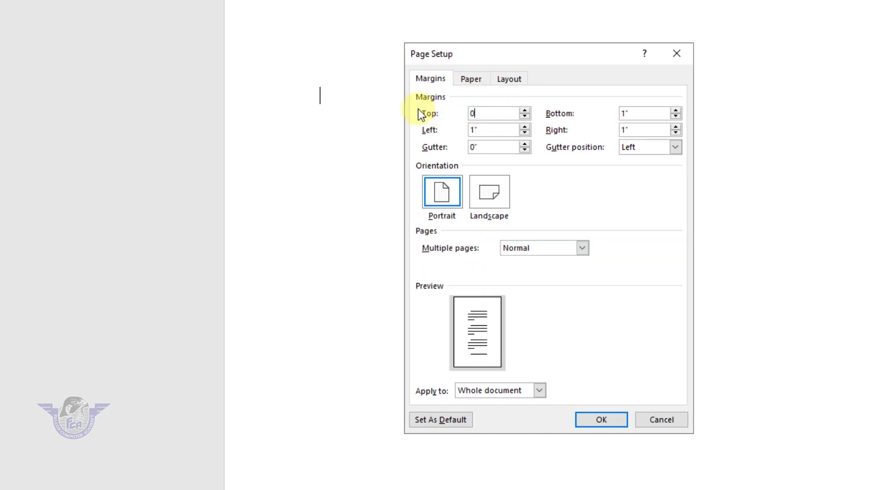
{"action": "key", "text": "Tab"}
{"action": "type", "text": "0"}
{"action": "key", "text": "Tab"}
{"action": "type", "text": "0"}
{"action": "key", "text": "Tab"}
{"action": "type", "text": "0"}
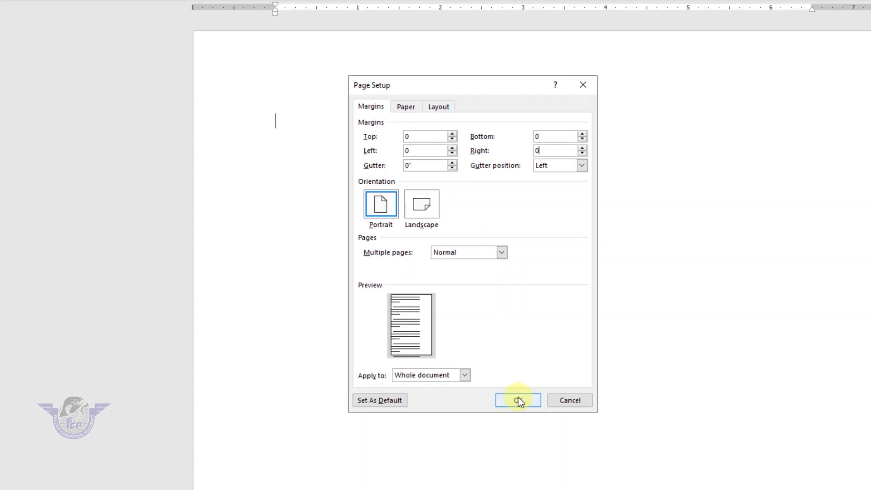
{"action": "left_click", "coordinate": [518, 401]}
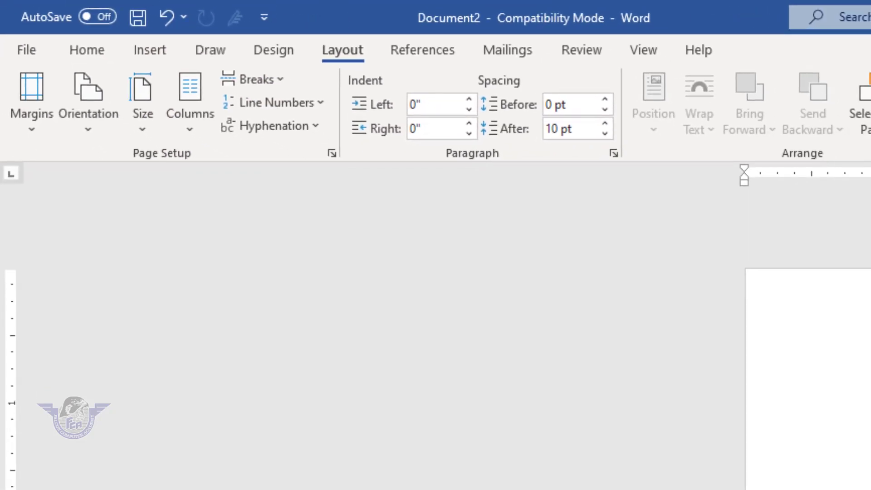
Step: Change the page background colour to the standard Orange
{"action": "left_click", "coordinate": [273, 50]}
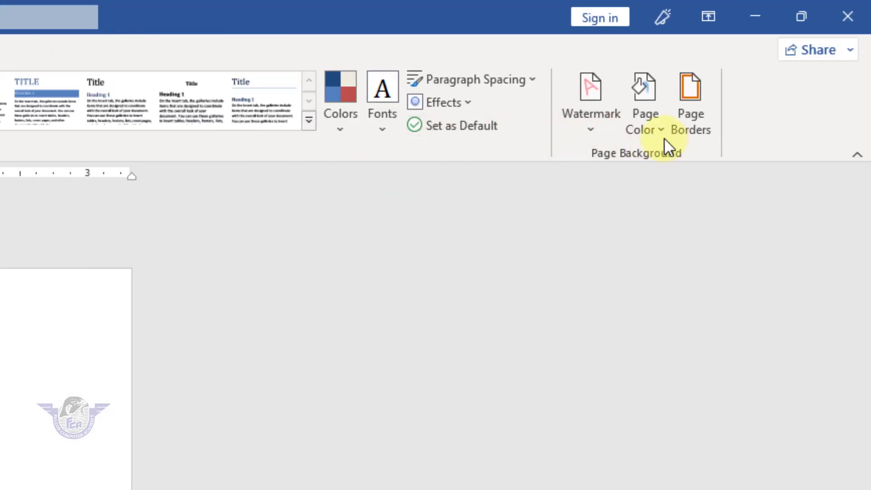
{"action": "left_click", "coordinate": [658, 129]}
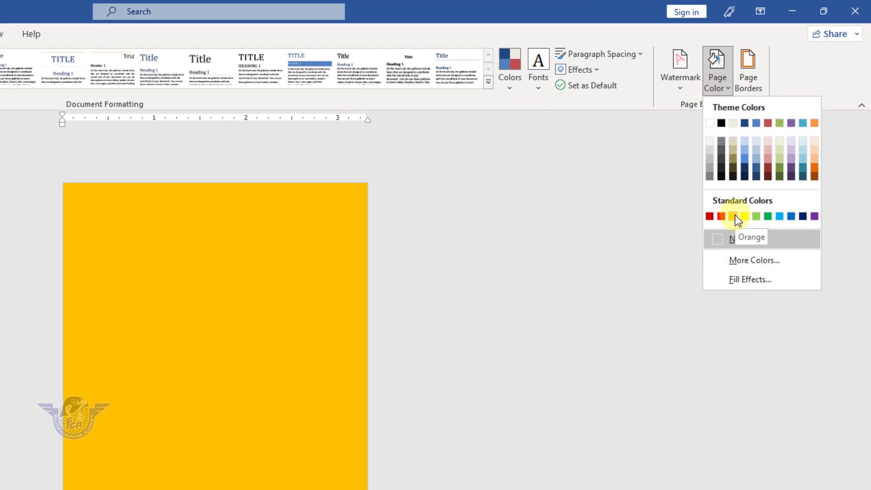
{"action": "left_click", "coordinate": [735, 215]}
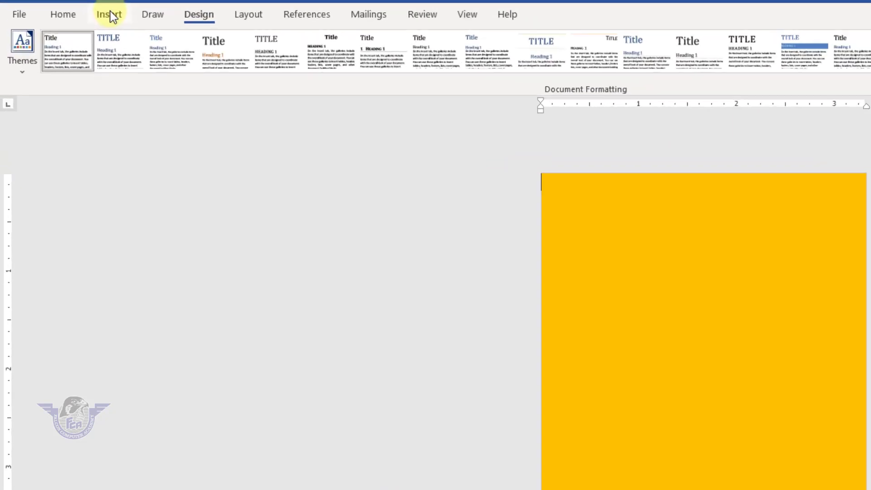
Step: Draw a rectangle about 2.87 inches wide and 4.46 inches high on the page, leaving an orange border around it
{"action": "left_click", "coordinate": [110, 14]}
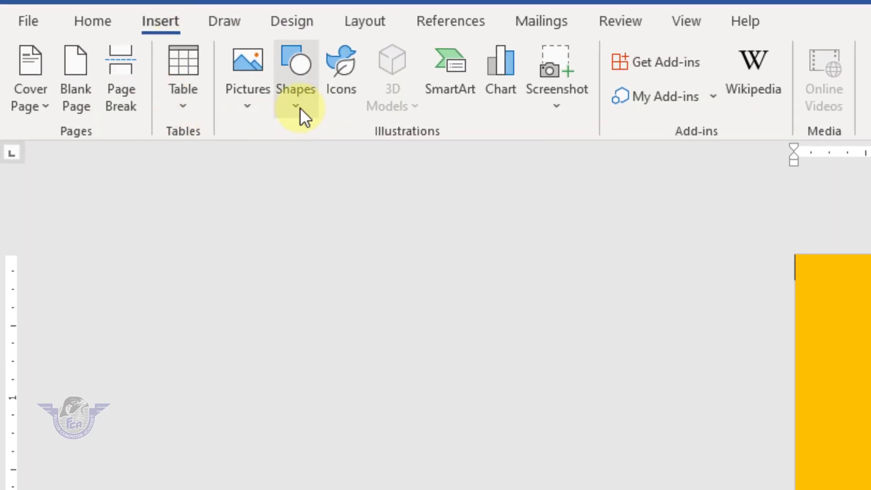
{"action": "left_click", "coordinate": [300, 108]}
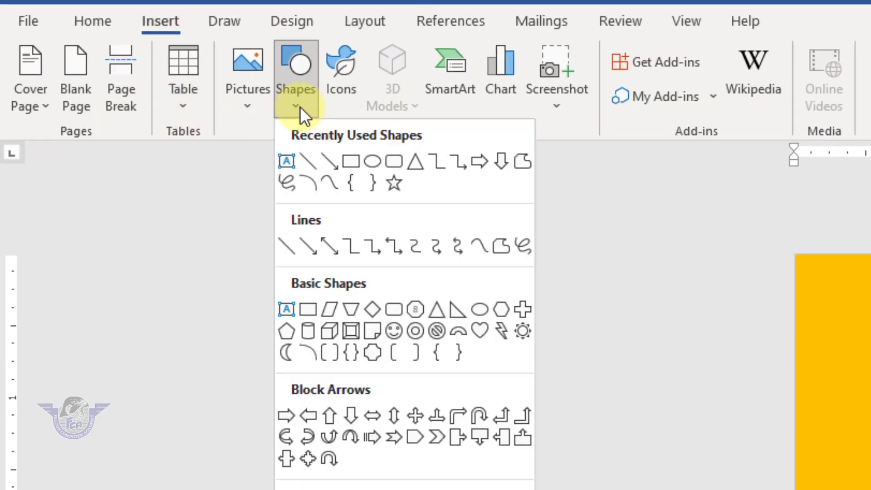
{"action": "left_click", "coordinate": [348, 162]}
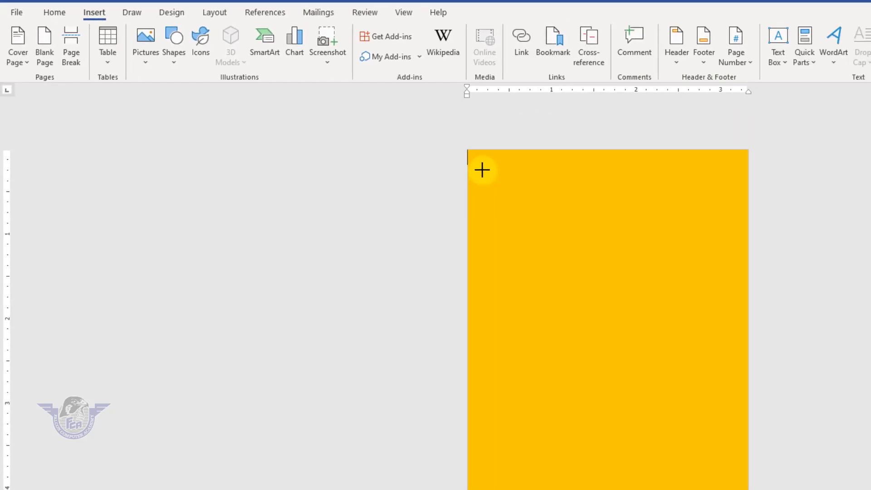
{"action": "left_click_drag", "start_coordinate": [482, 169], "coordinate": [724, 489]}
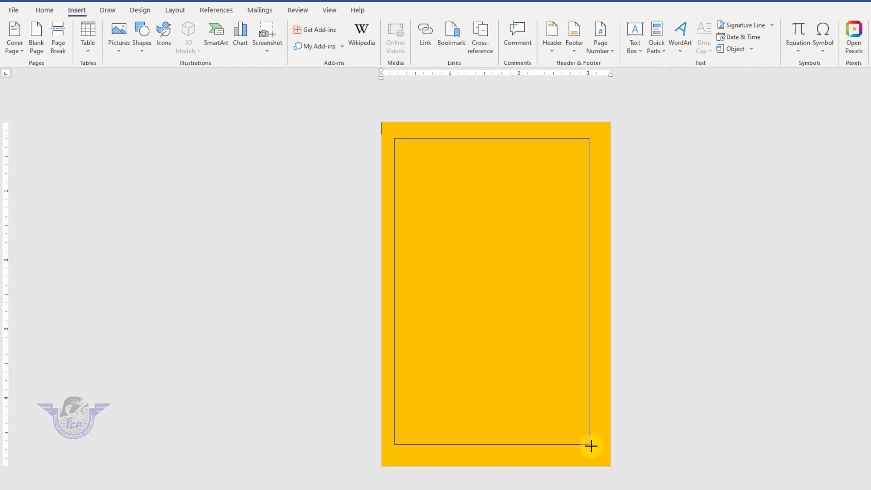
{"action": "left_click_drag", "start_coordinate": [591, 446], "coordinate": [592, 446]}
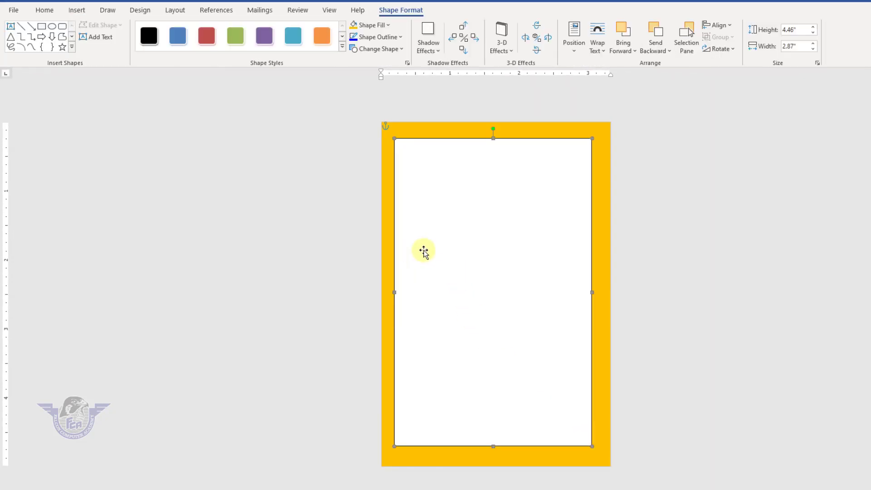
Step: Save the document as "post 1" in the Documents folder, accepting the upgrade to the newest file format
{"action": "key", "text": "ctrl+s"}
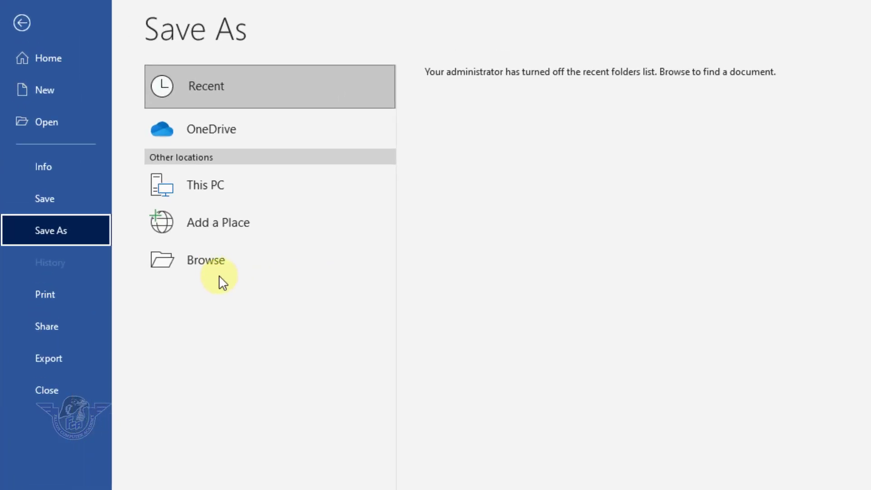
{"action": "left_click", "coordinate": [155, 173]}
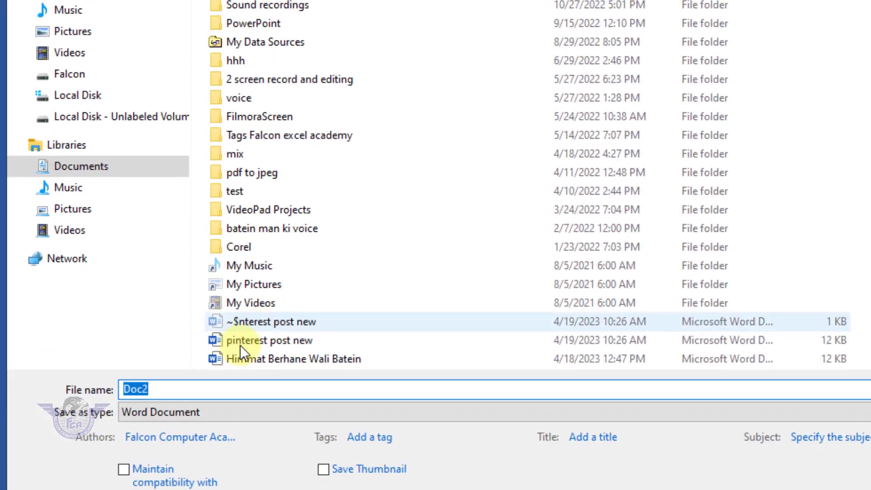
{"action": "type", "text": "post"}
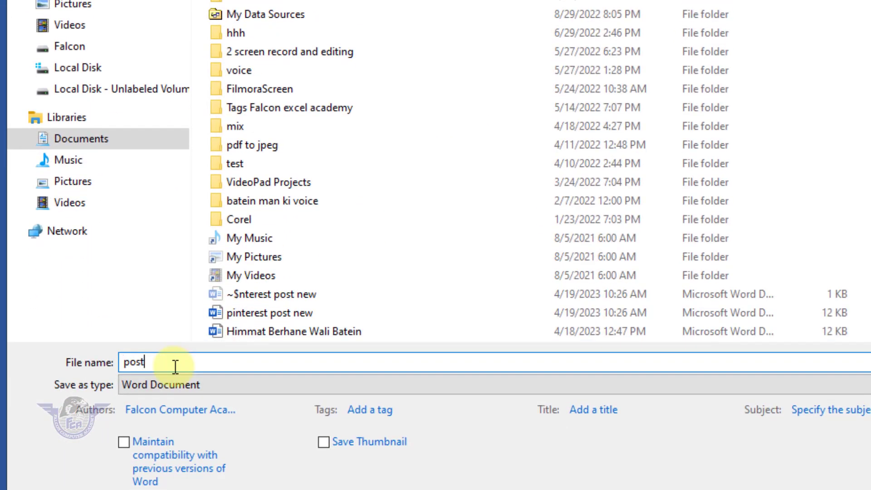
{"action": "type", "text": " 1"}
{"action": "key", "text": "Return"}
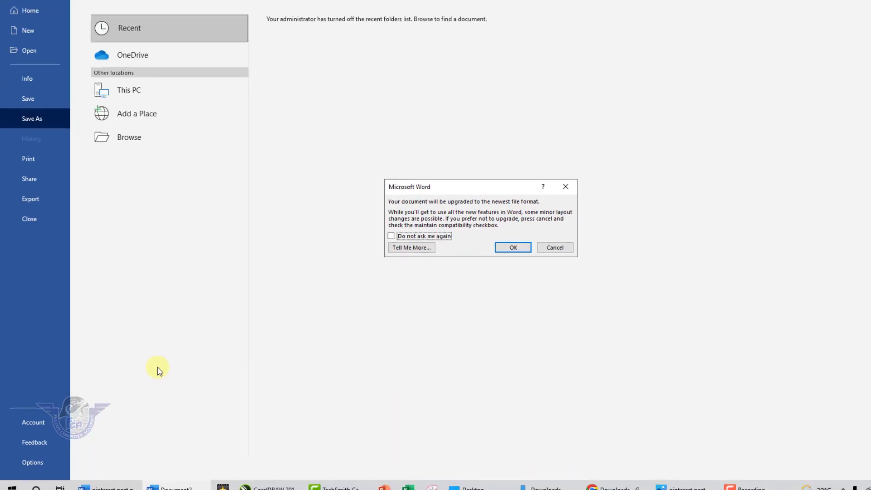
{"action": "left_click", "coordinate": [471, 268]}
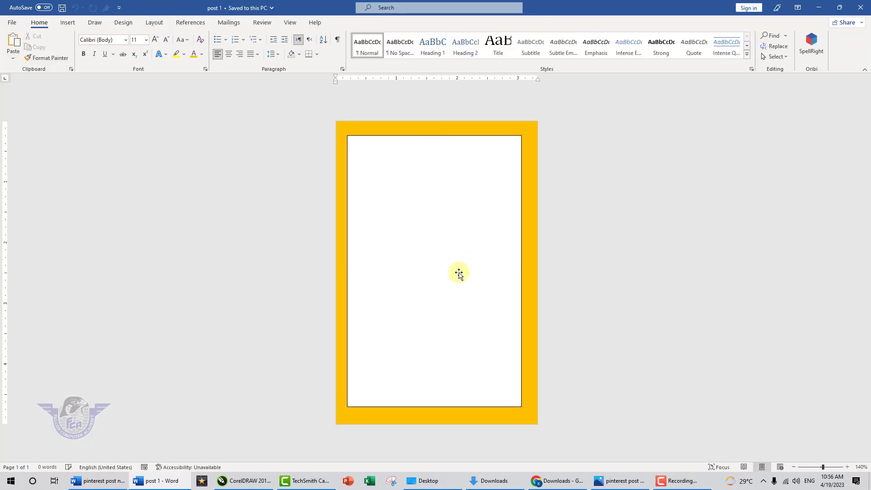
Step: Select the white rectangle and check its height and width values
{"action": "left_click", "coordinate": [456, 273]}
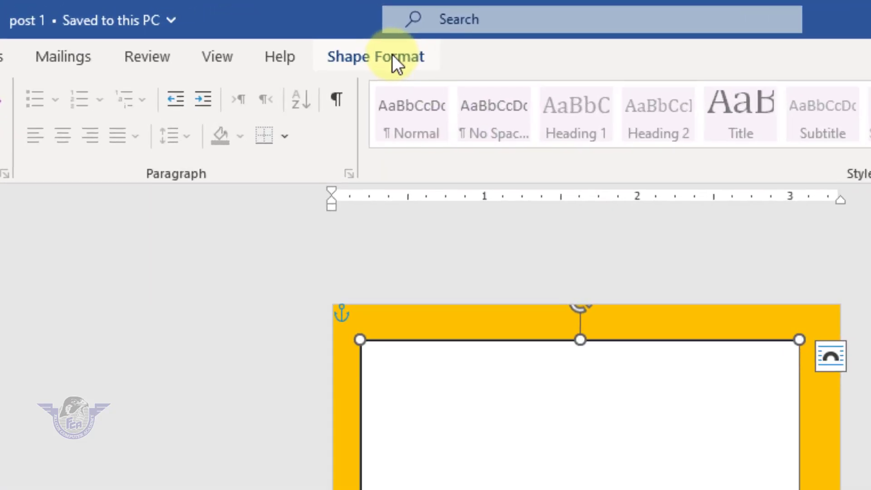
{"action": "left_click", "coordinate": [392, 54]}
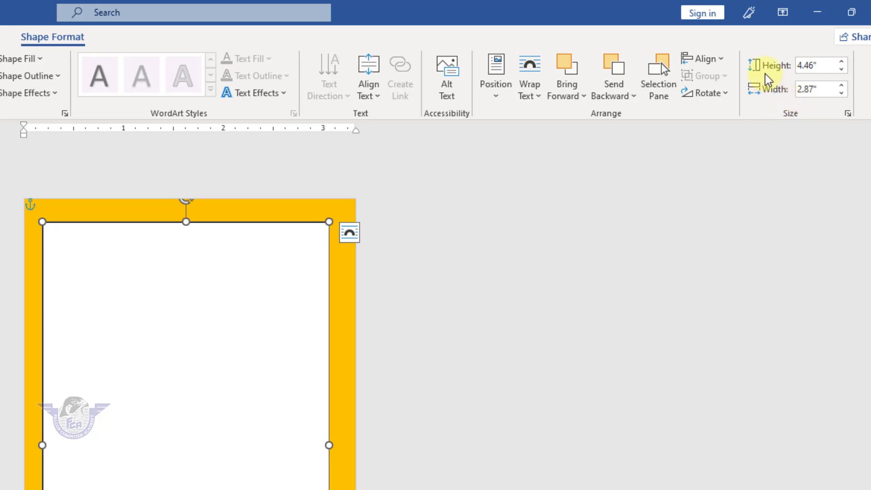
{"action": "left_click", "coordinate": [813, 67]}
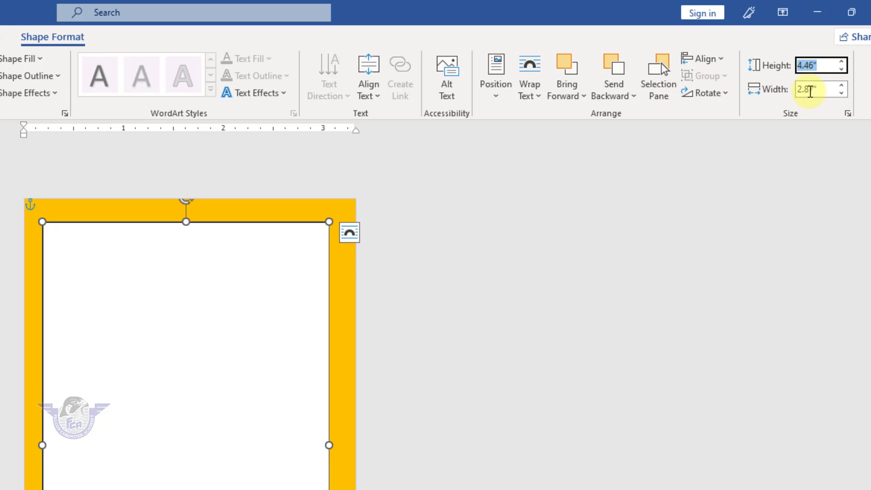
{"action": "left_click", "coordinate": [811, 91]}
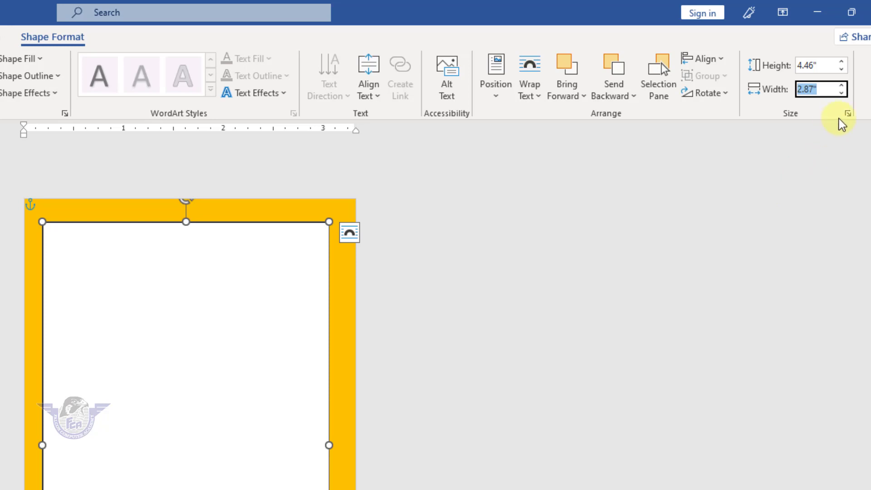
{"action": "left_click", "coordinate": [255, 279]}
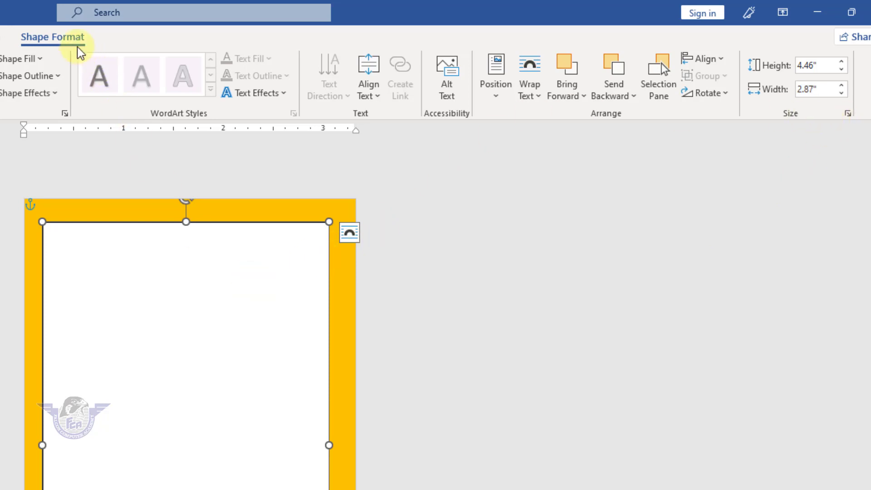
Step: Set the white rectangle's absolute height to 4.6 inches and its width to 2.9 inches, leaving the aspect ratio unlocked
{"action": "left_click", "coordinate": [67, 36]}
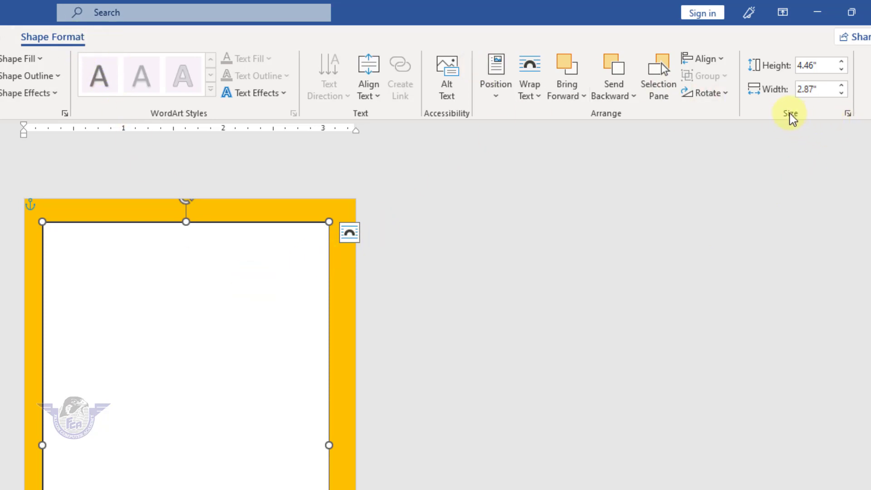
{"action": "left_click", "coordinate": [848, 114]}
{"action": "left_click", "coordinate": [472, 383]}
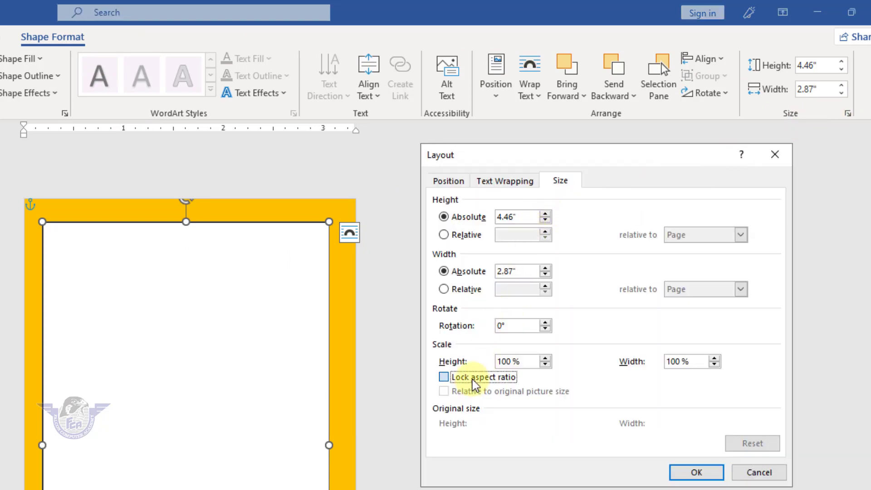
{"action": "left_click", "coordinate": [444, 381]}
{"action": "left_click", "coordinate": [444, 380]}
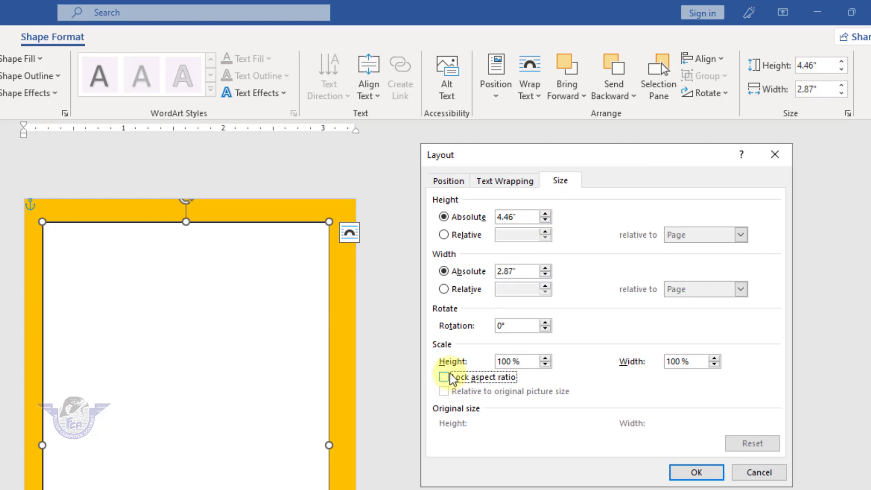
{"action": "left_click_drag", "start_coordinate": [529, 220], "coordinate": [493, 218]}
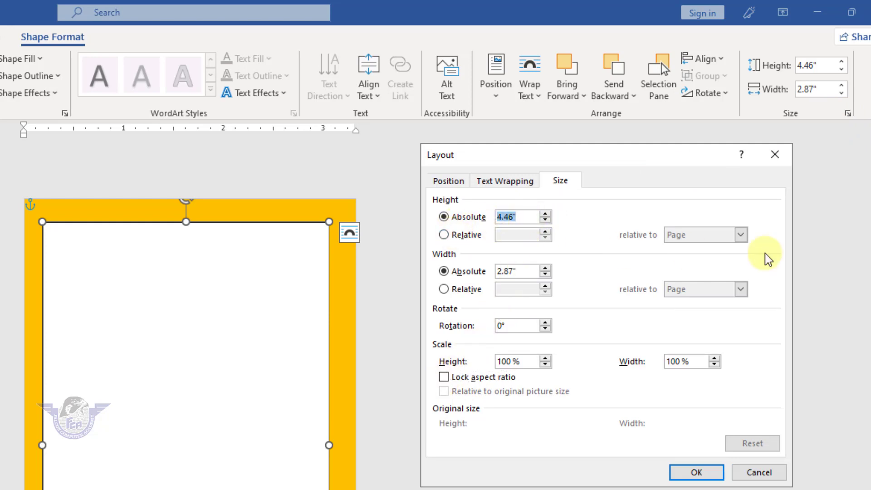
{"action": "type", "text": "4"}
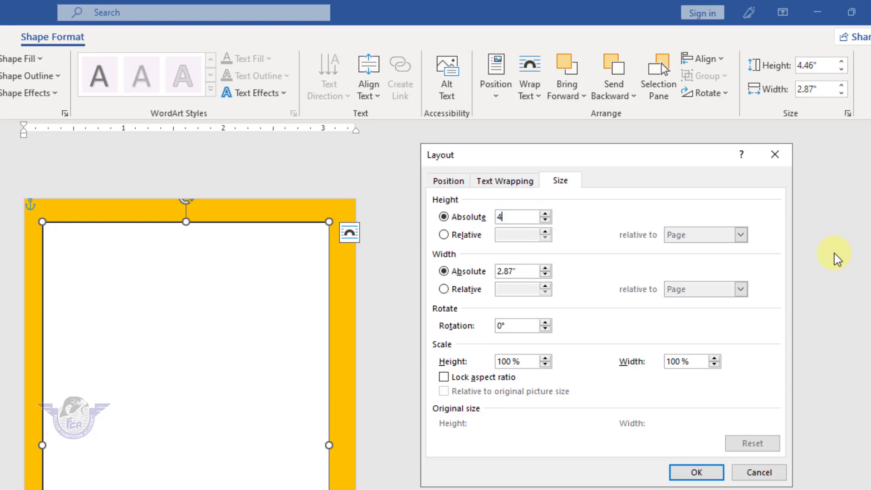
{"action": "type", "text": ".6"}
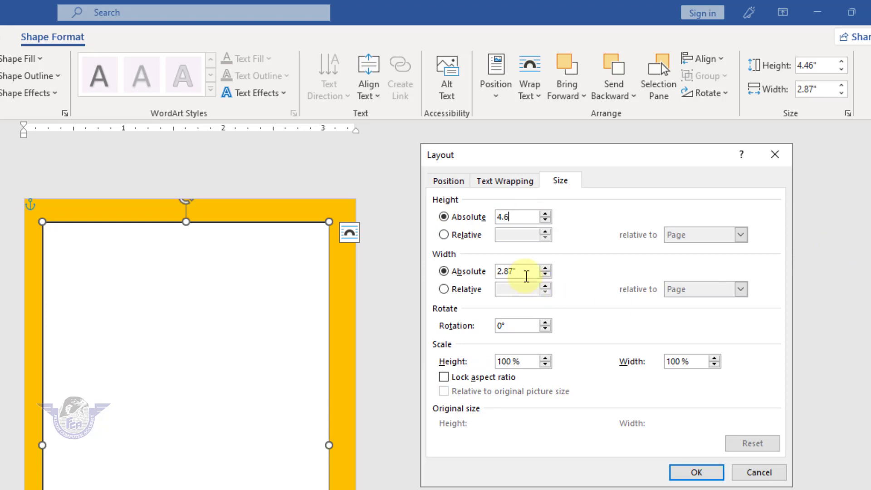
{"action": "left_click_drag", "start_coordinate": [526, 276], "coordinate": [437, 272]}
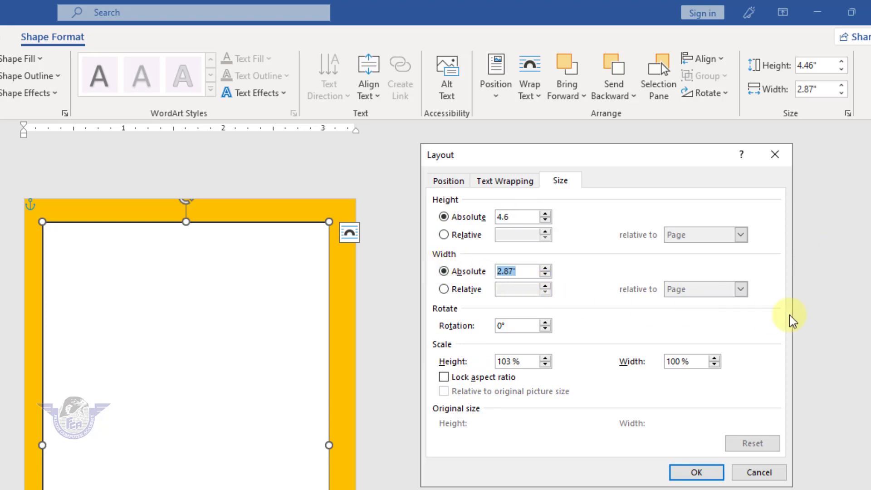
{"action": "type", "text": "2.9"}
{"action": "left_click", "coordinate": [695, 472]}
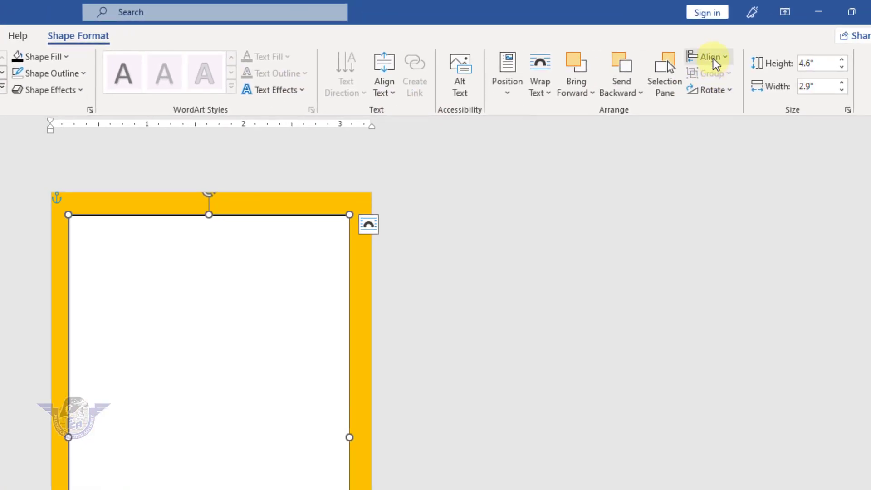
Step: Align the white rectangle to the horizontal centre and vertical middle of the page
{"action": "left_click", "coordinate": [709, 58]}
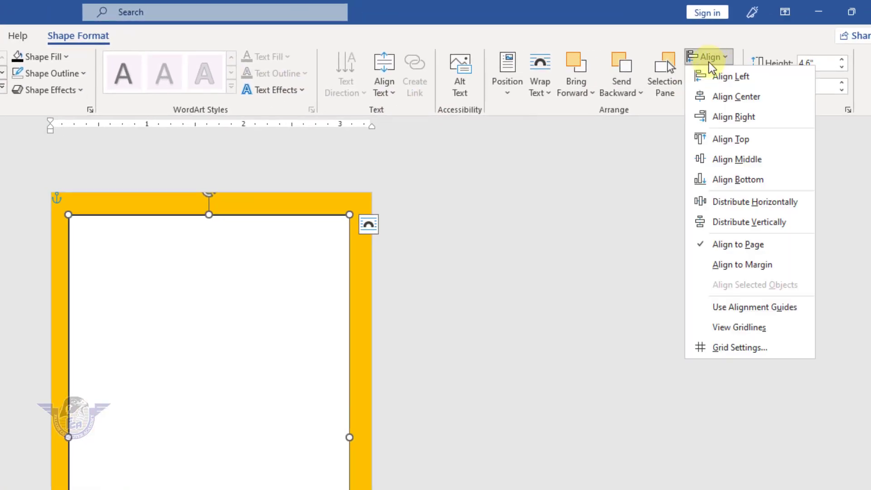
{"action": "left_click", "coordinate": [716, 96]}
{"action": "left_click", "coordinate": [712, 62]}
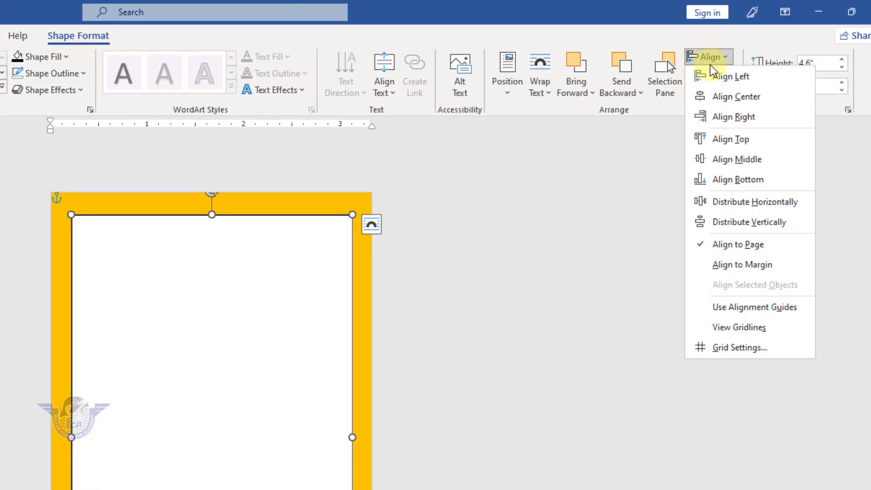
{"action": "left_click", "coordinate": [734, 139]}
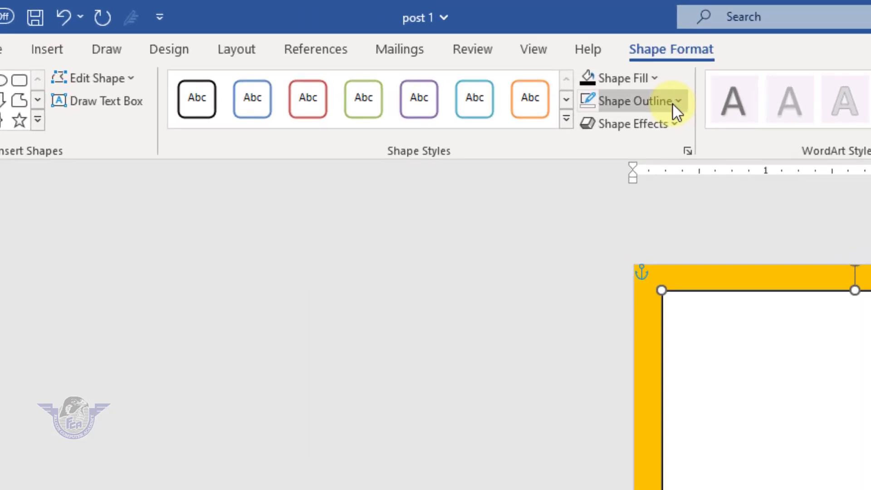
Step: Remove the outline of the white rectangle and deselect it
{"action": "left_click", "coordinate": [674, 105]}
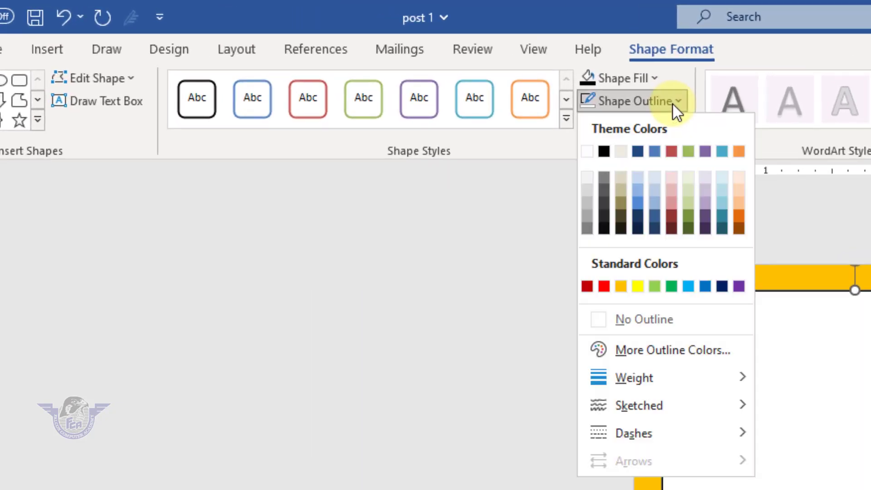
{"action": "left_click", "coordinate": [669, 319]}
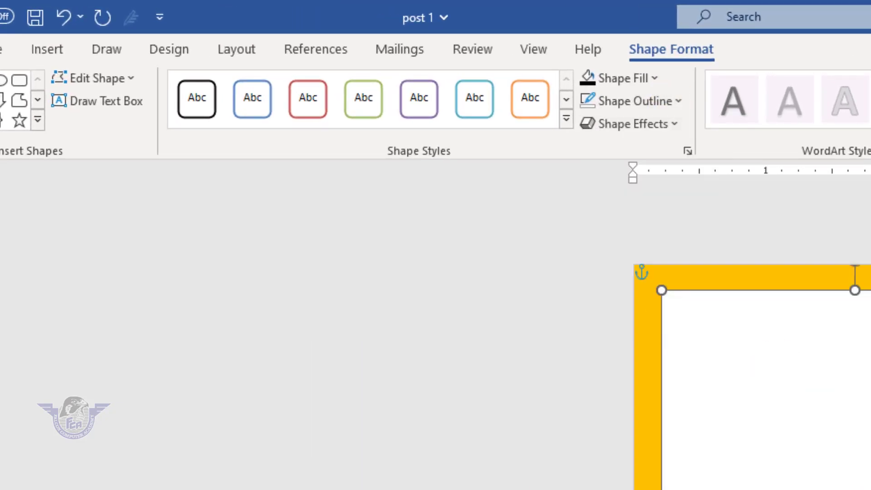
{"action": "key", "text": "Escape"}
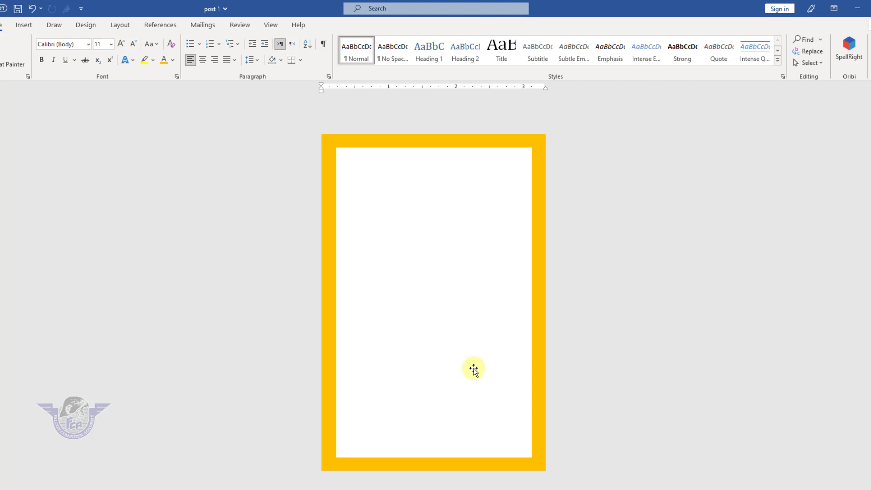
Step: Fill the white rectangle with the horse picture "Eldo749WkAA7s3e" from the Downloads folder
{"action": "left_click", "coordinate": [408, 280]}
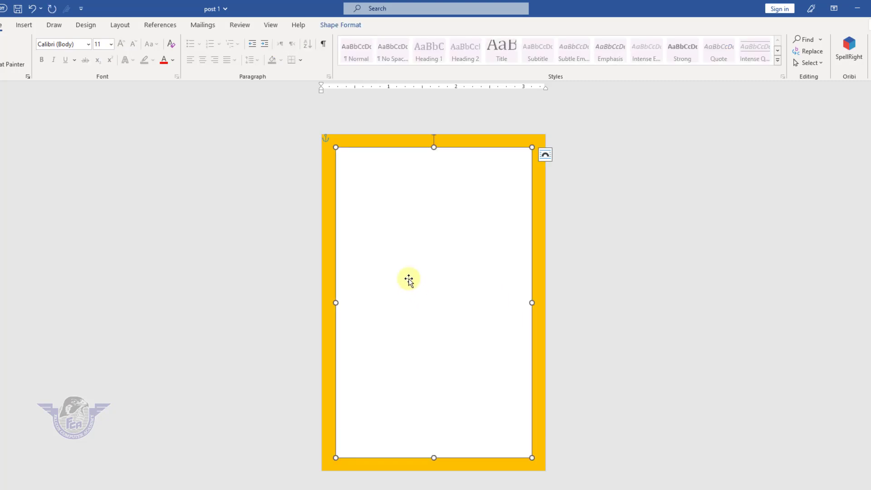
{"action": "left_click", "coordinate": [345, 26]}
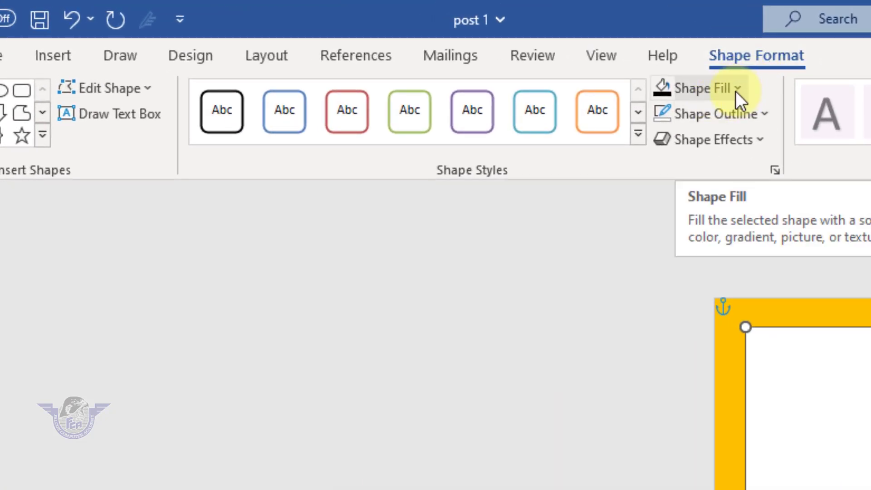
{"action": "left_click", "coordinate": [736, 91]}
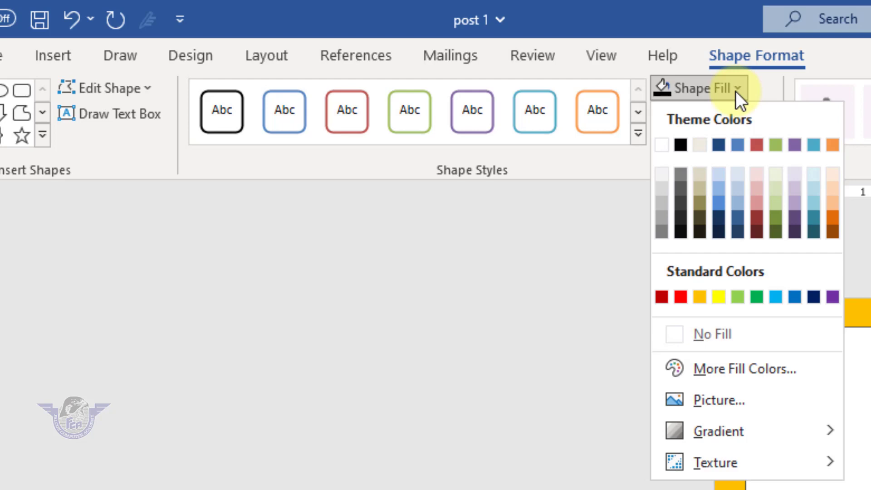
{"action": "left_click", "coordinate": [703, 401]}
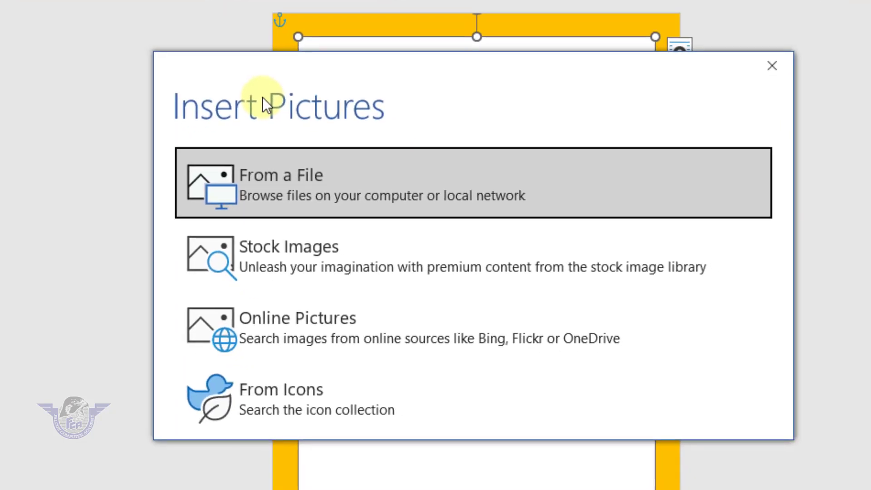
{"action": "left_click", "coordinate": [259, 176]}
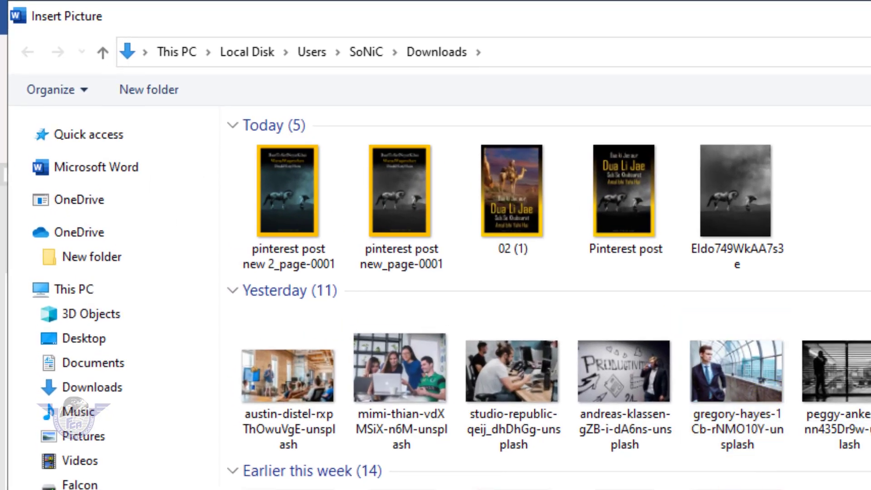
{"action": "left_click", "coordinate": [749, 225]}
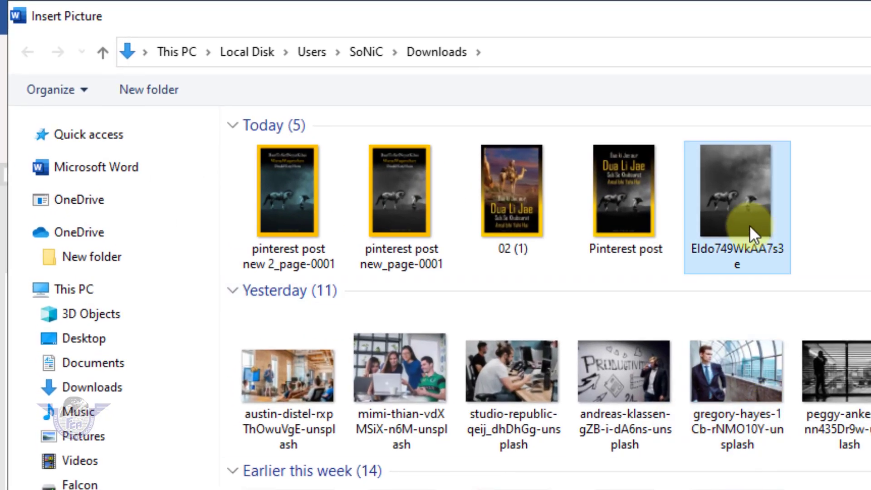
{"action": "scroll", "coordinate": [750, 225], "scroll_direction": "down", "scroll_amount": 5}
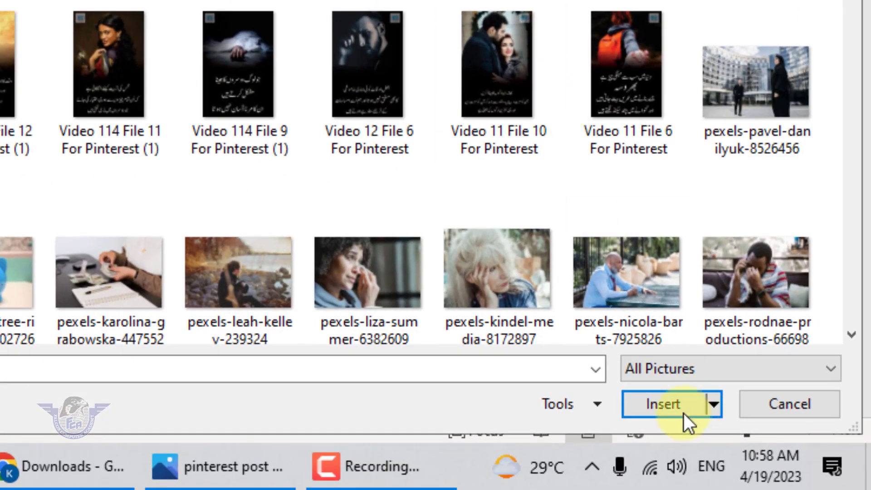
{"action": "left_click", "coordinate": [702, 427]}
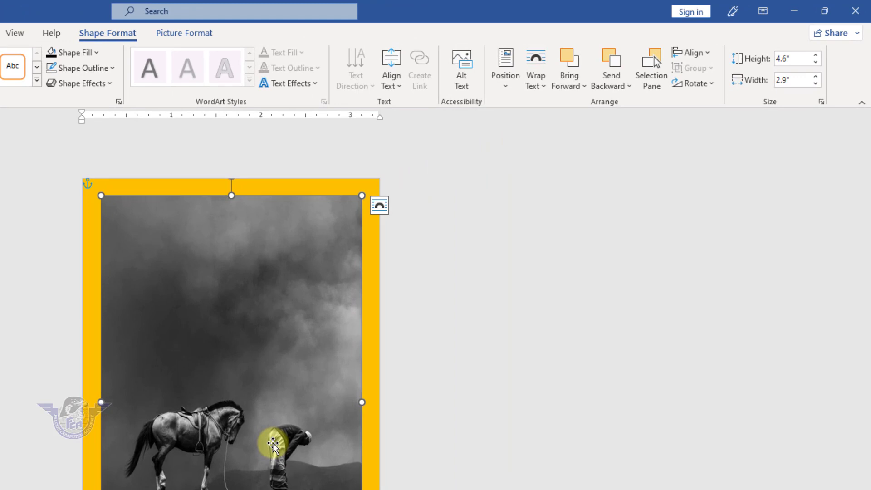
Step: Crop the picture with the Fill option so it fills the rectangle, and shift the image slightly to the right within the frame
{"action": "left_click", "coordinate": [195, 37]}
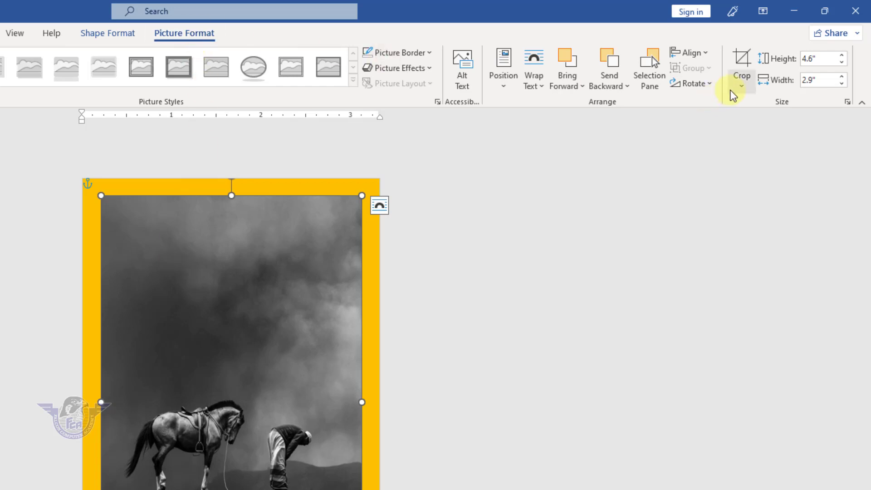
{"action": "left_click", "coordinate": [741, 88]}
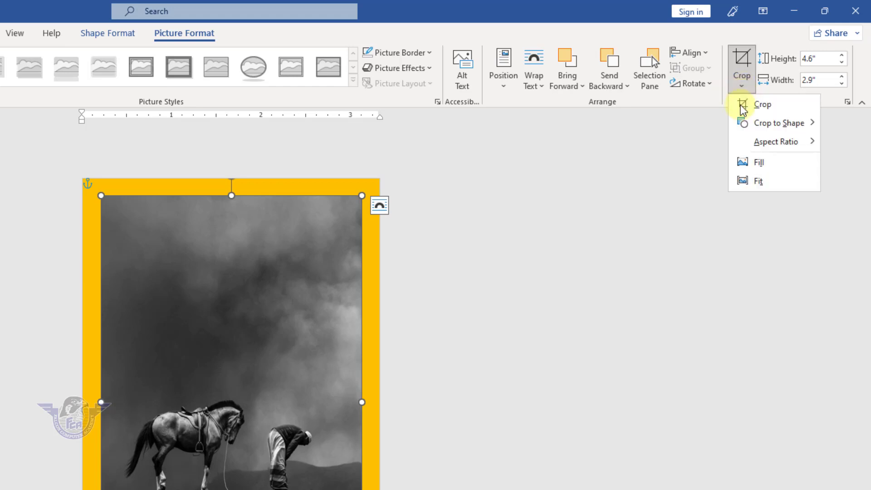
{"action": "left_click", "coordinate": [761, 163]}
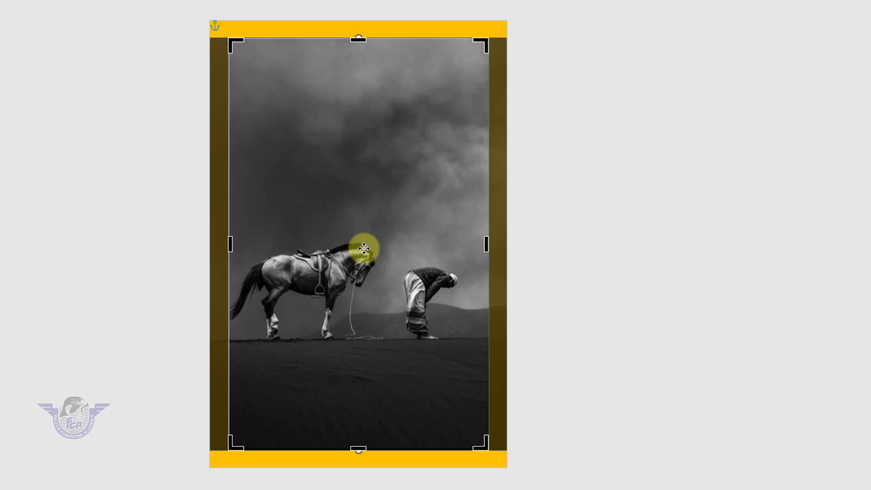
{"action": "left_click_drag", "start_coordinate": [364, 248], "coordinate": [375, 247]}
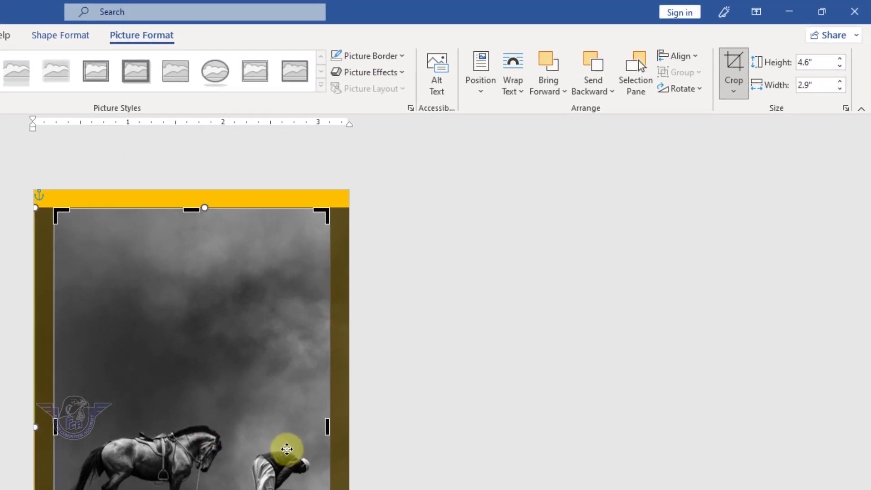
{"action": "left_click", "coordinate": [734, 75]}
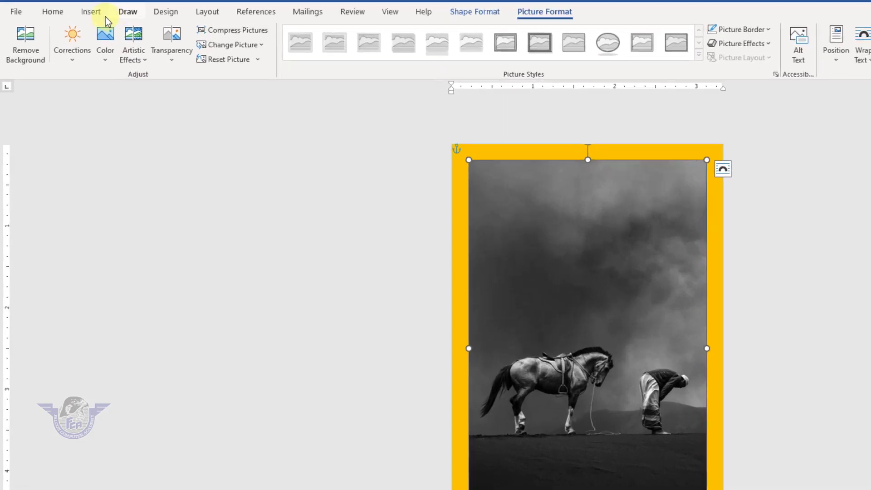
Step: Draw a second rectangle over about the upper third of the picture, stretched flush with the picture's top and side edges
{"action": "left_click", "coordinate": [74, 10]}
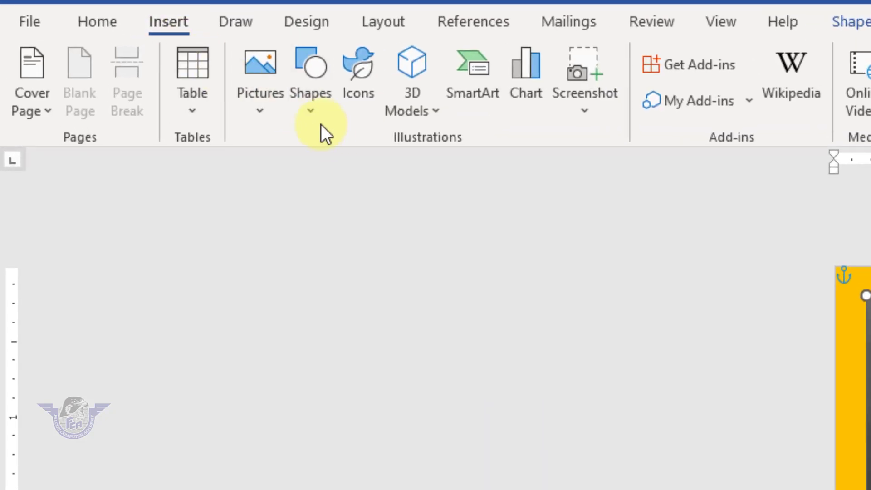
{"action": "left_click", "coordinate": [311, 114]}
{"action": "left_click", "coordinate": [365, 168]}
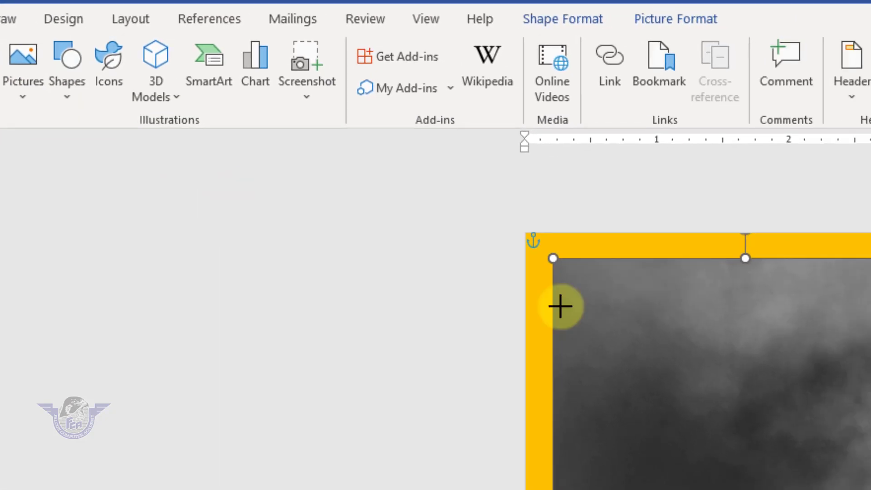
{"action": "left_click_drag", "start_coordinate": [559, 269], "coordinate": [870, 428]}
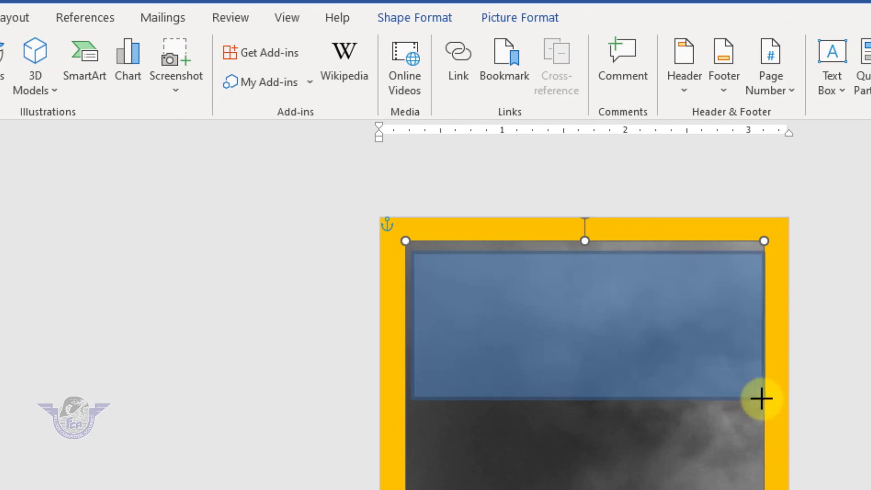
{"action": "left_click_drag", "start_coordinate": [761, 398], "coordinate": [764, 399]}
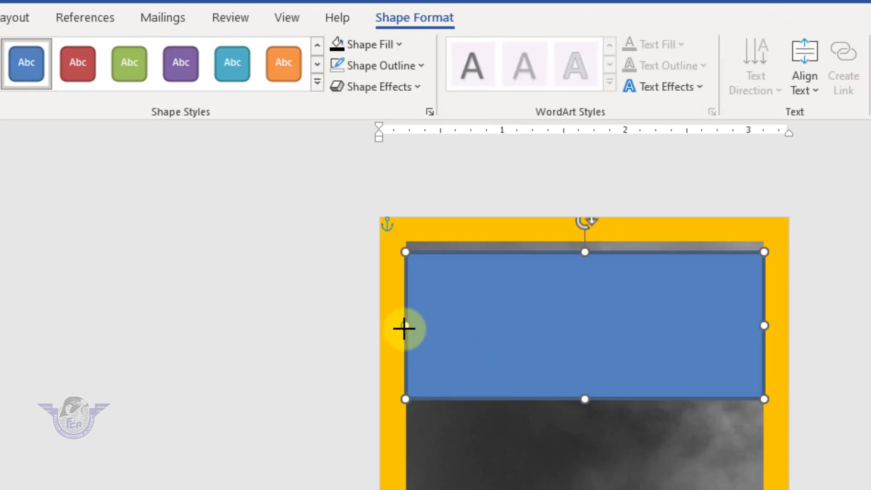
{"action": "left_click_drag", "start_coordinate": [585, 251], "coordinate": [588, 243]}
{"action": "left_click_drag", "start_coordinate": [585, 399], "coordinate": [585, 429]}
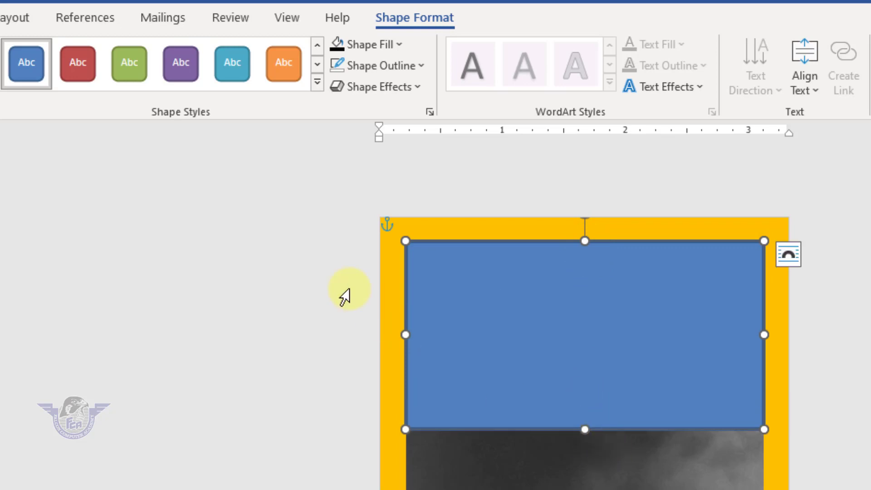
Step: Remove the outline of the upper rectangle and fill it with black
{"action": "left_click", "coordinate": [420, 67]}
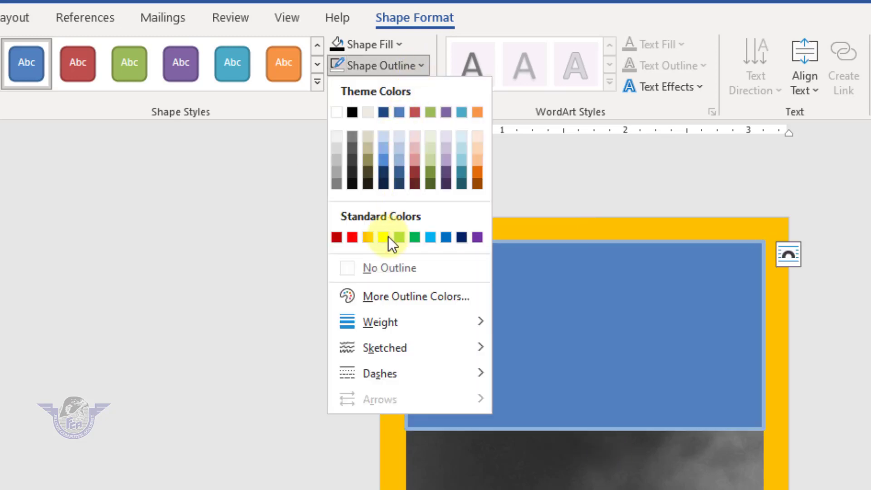
{"action": "left_click", "coordinate": [390, 268]}
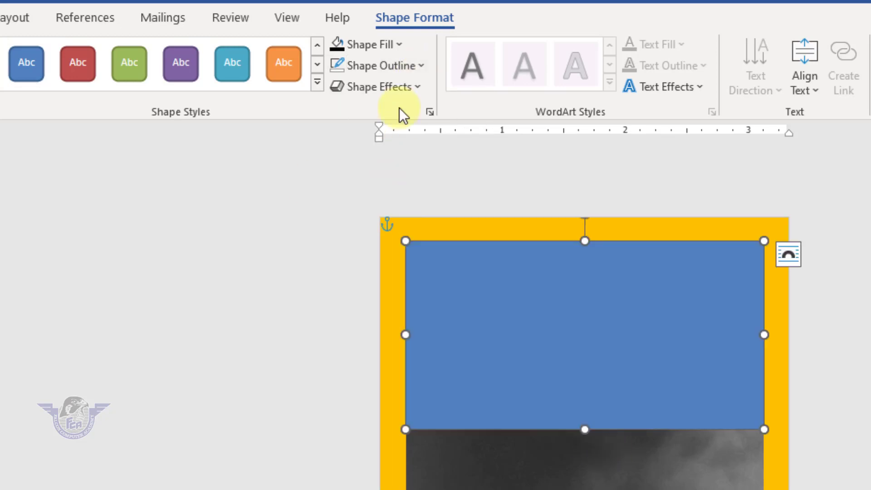
{"action": "left_click", "coordinate": [403, 47]}
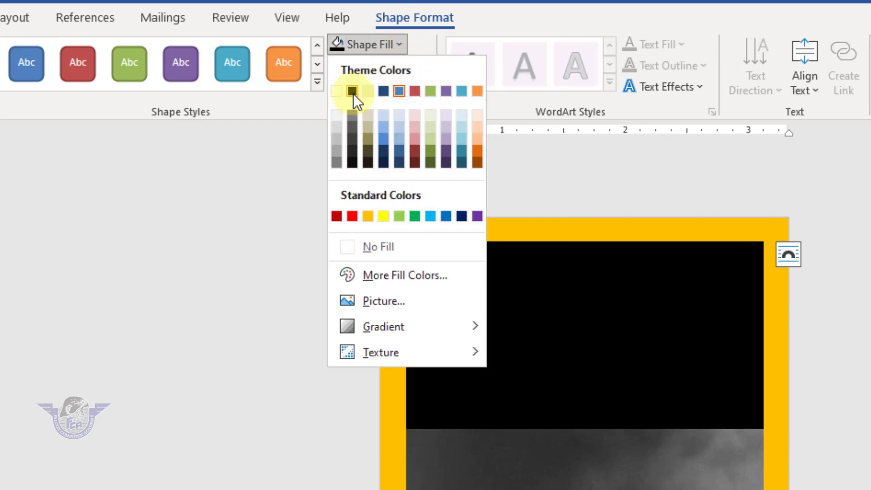
{"action": "left_click", "coordinate": [352, 92]}
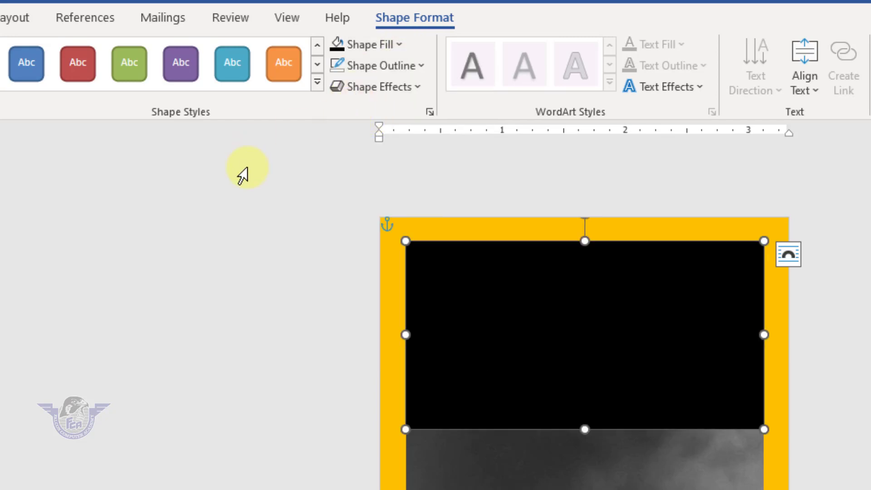
Step: Give the black overlay rectangle a linear gradient fill that fades downward from black to transparent
{"action": "left_click", "coordinate": [418, 88]}
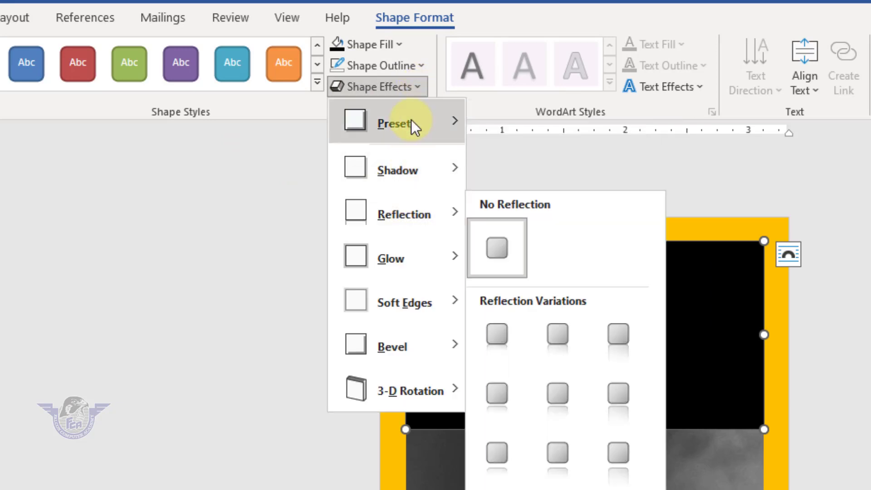
{"action": "mouse_move", "coordinate": [411, 121]}
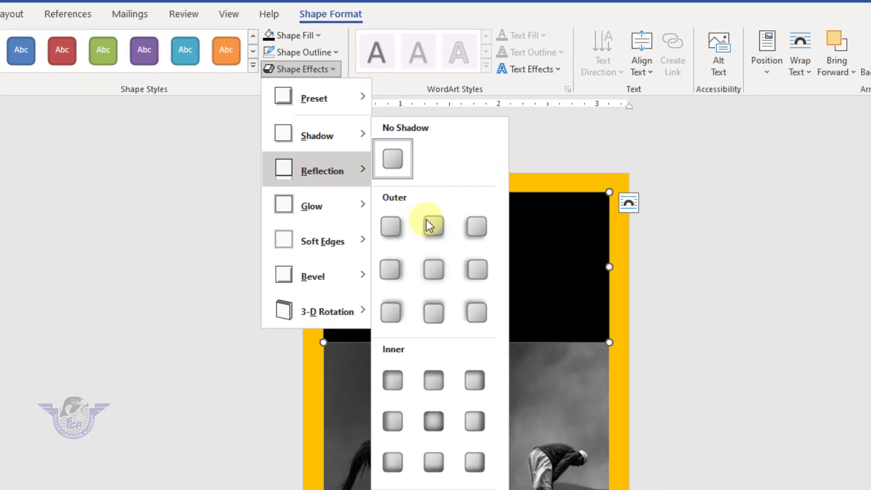
{"action": "mouse_move", "coordinate": [408, 169]}
{"action": "left_click", "coordinate": [335, 451]}
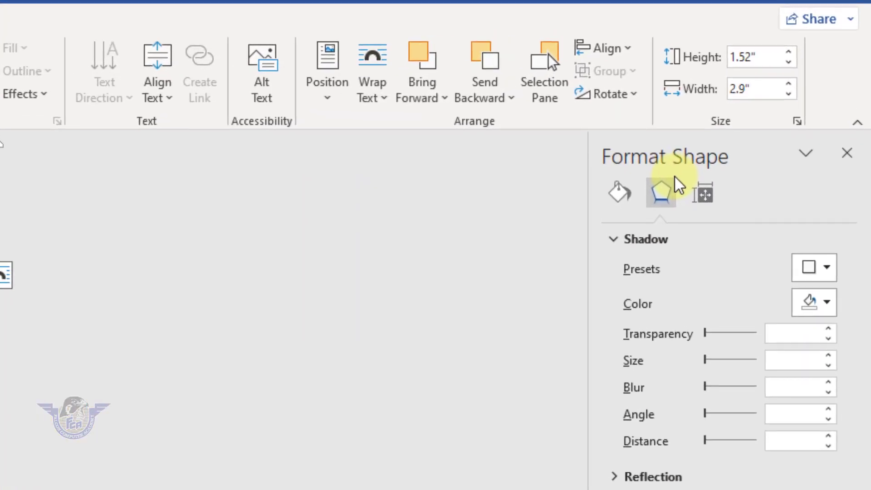
{"action": "left_click", "coordinate": [619, 200]}
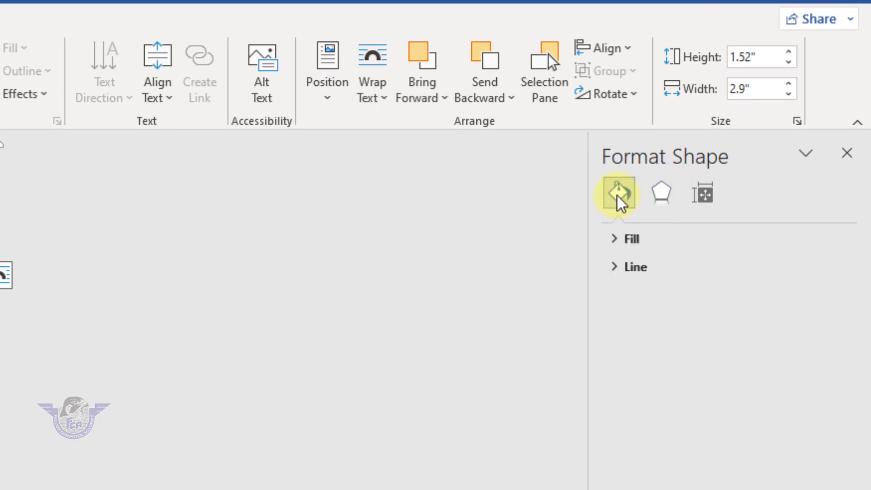
{"action": "left_click", "coordinate": [628, 238]}
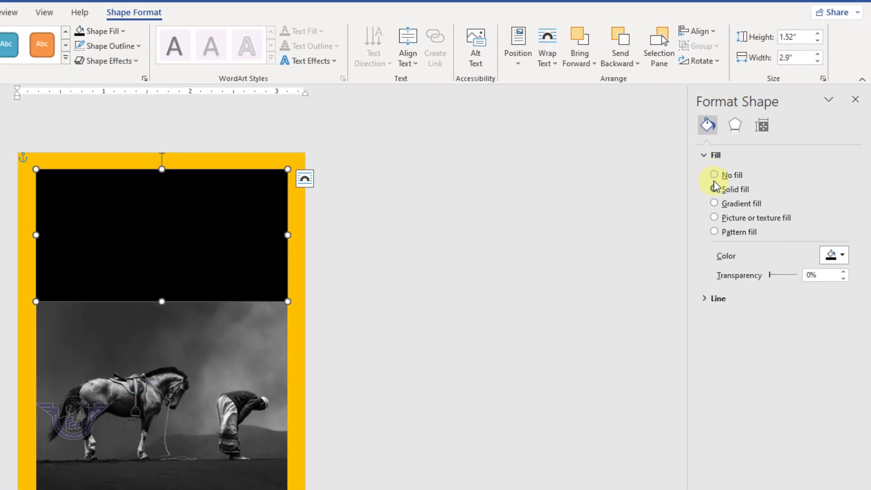
{"action": "left_click", "coordinate": [714, 204]}
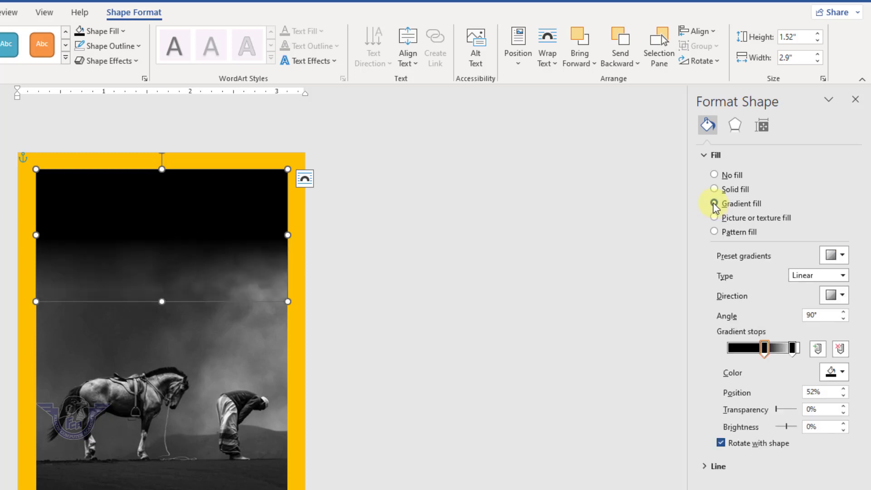
Step: Try the first gradient stop at 36% and at about 50%, and recolour it dark blue before restoring black
{"action": "left_click", "coordinate": [793, 348]}
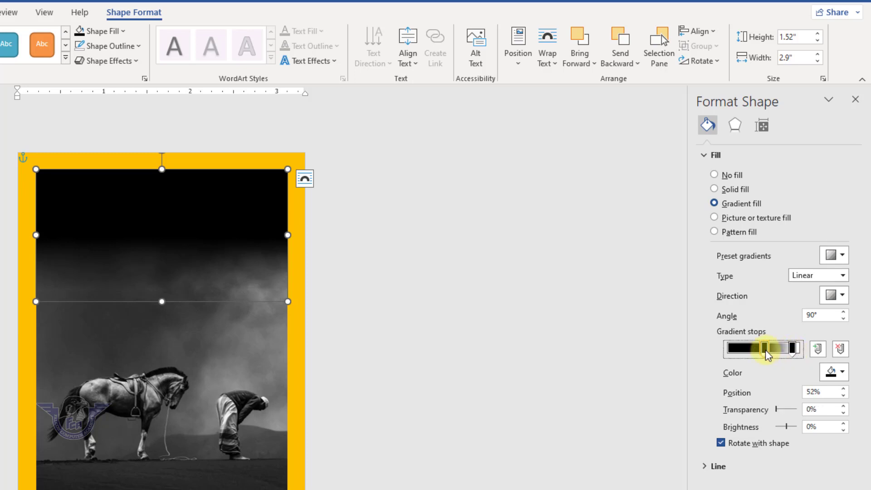
{"action": "left_click_drag", "start_coordinate": [766, 352], "coordinate": [747, 354]}
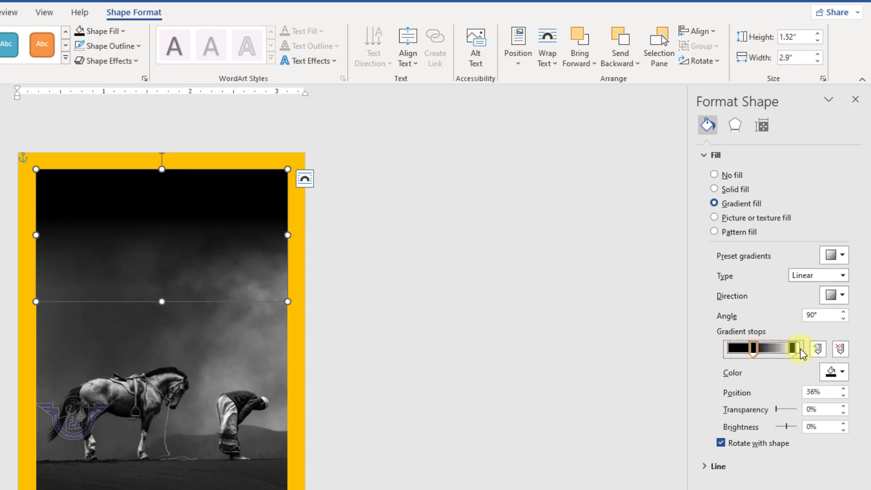
{"action": "left_click_drag", "start_coordinate": [754, 353], "coordinate": [764, 355]}
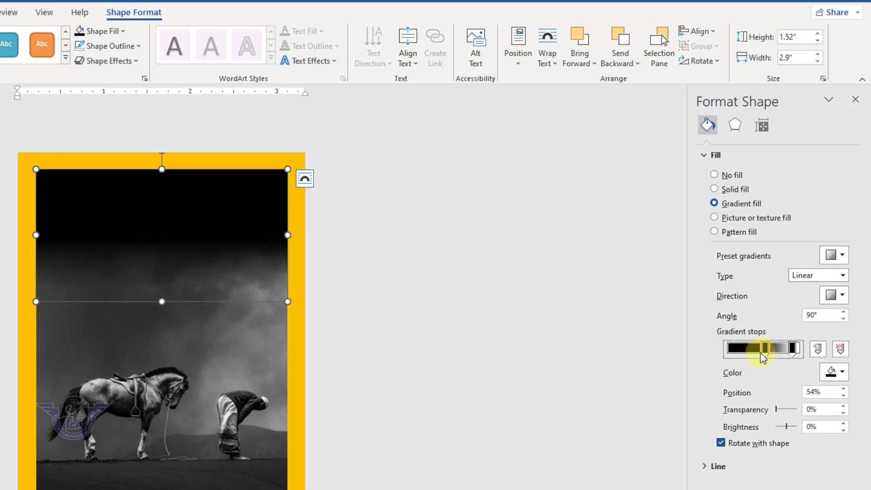
{"action": "left_click", "coordinate": [843, 375]}
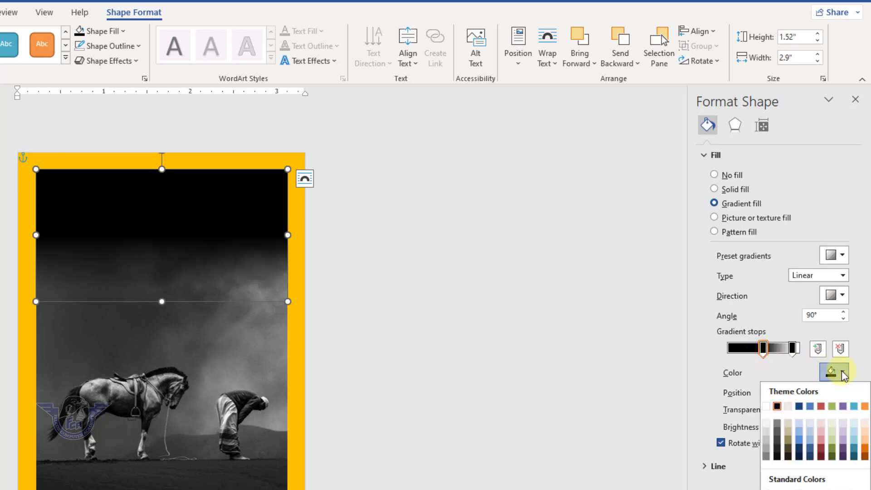
{"action": "left_click", "coordinate": [799, 406]}
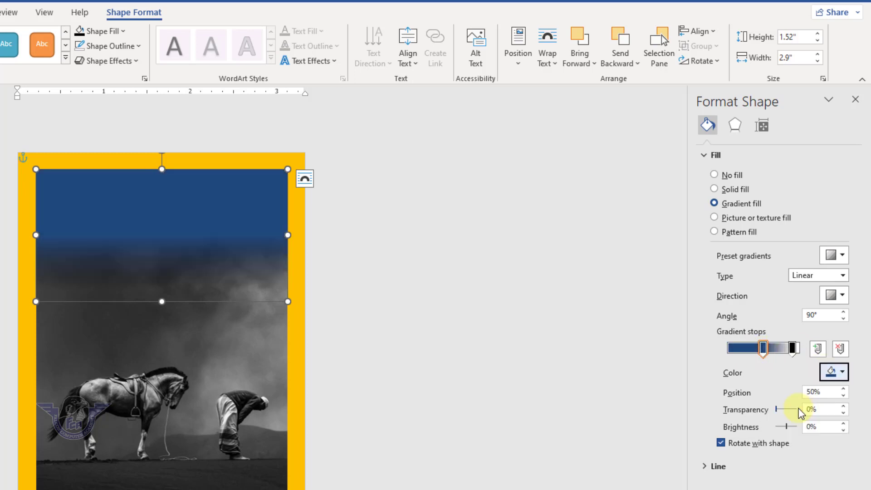
{"action": "left_click", "coordinate": [844, 375]}
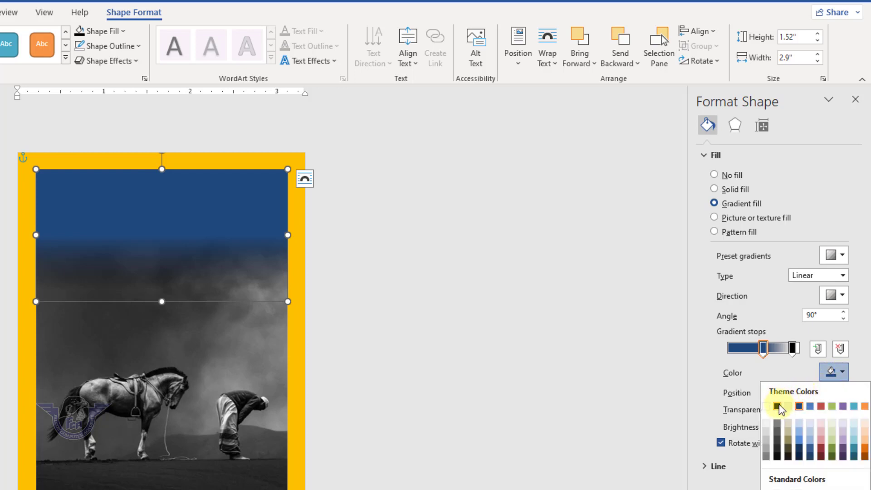
{"action": "left_click", "coordinate": [777, 407]}
Step: Try the last gradient stop in black at 83% position with 92% transparency, with the first stop shifted nearer the start
{"action": "left_click", "coordinate": [792, 348]}
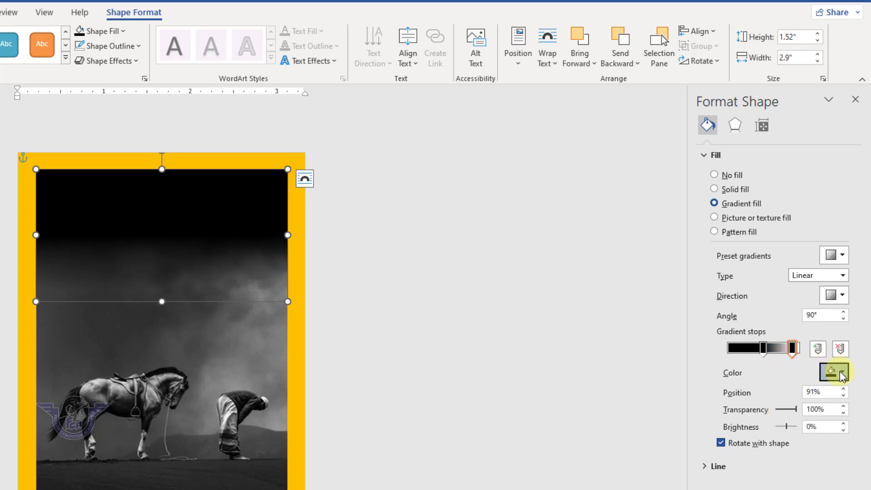
{"action": "left_click", "coordinate": [835, 372]}
{"action": "left_click", "coordinate": [777, 406]}
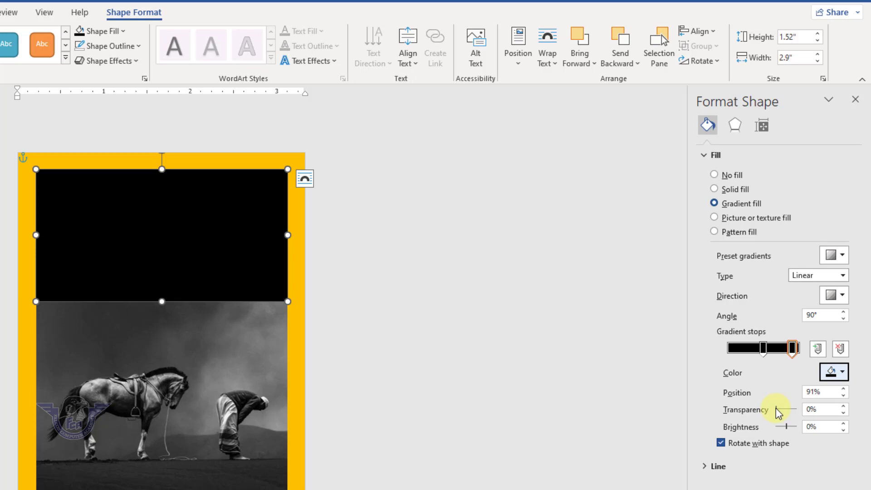
{"action": "left_click_drag", "start_coordinate": [766, 356], "coordinate": [789, 359]}
{"action": "left_click_drag", "start_coordinate": [777, 409], "coordinate": [798, 410]}
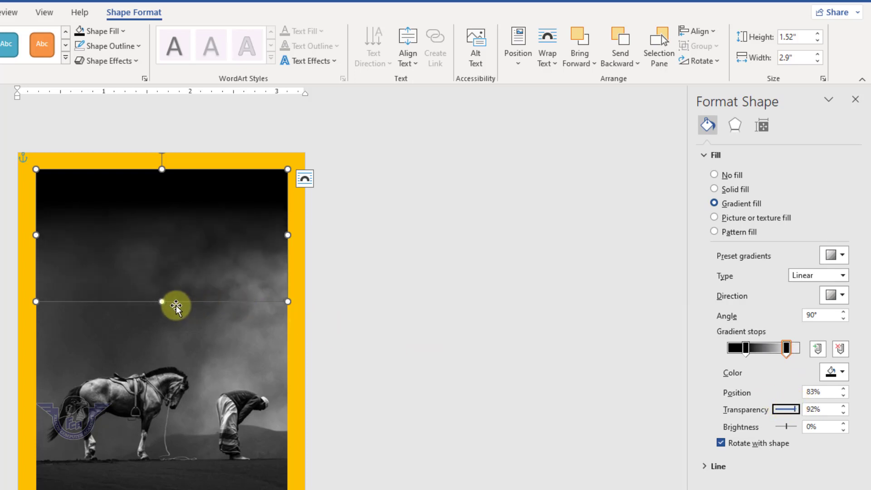
Step: Shorten the gradient overlay rectangle slightly from its lower edge and deselect it
{"action": "left_click_drag", "start_coordinate": [162, 302], "coordinate": [167, 334]}
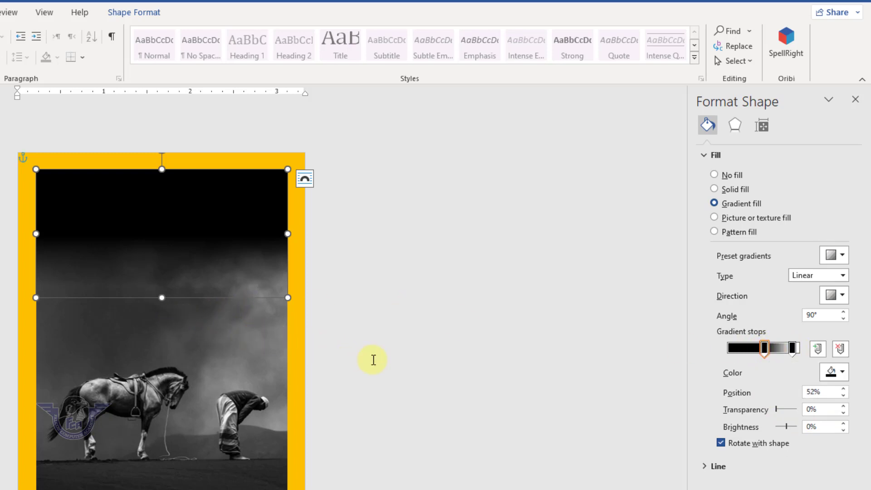
{"action": "left_click", "coordinate": [449, 349]}
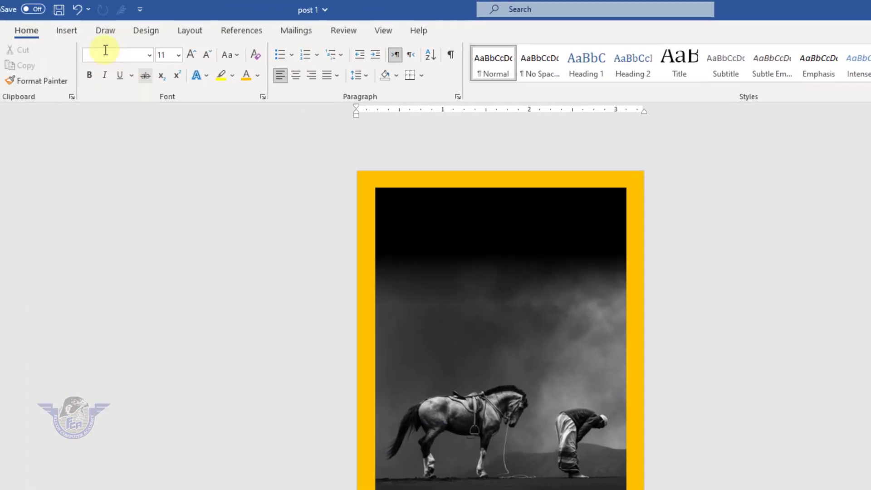
Step: Insert a WordArt text box in the white-filled style with a light blue outline
{"action": "left_click", "coordinate": [94, 35]}
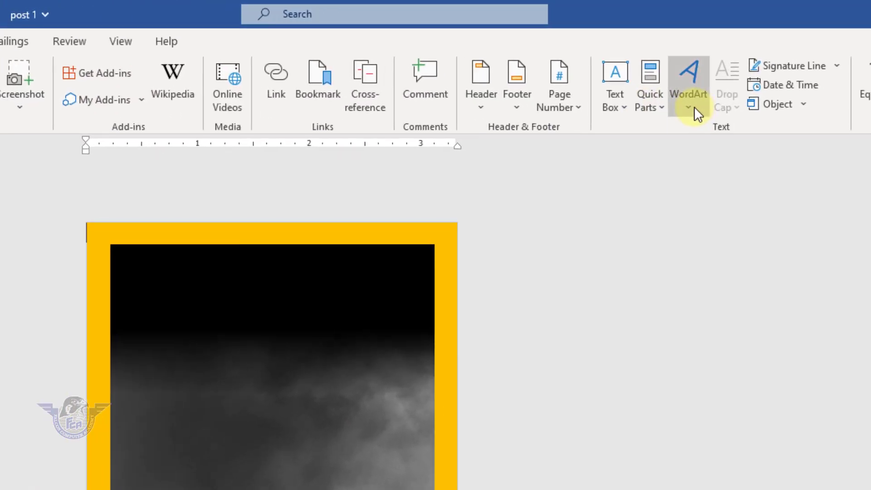
{"action": "left_click", "coordinate": [694, 107]}
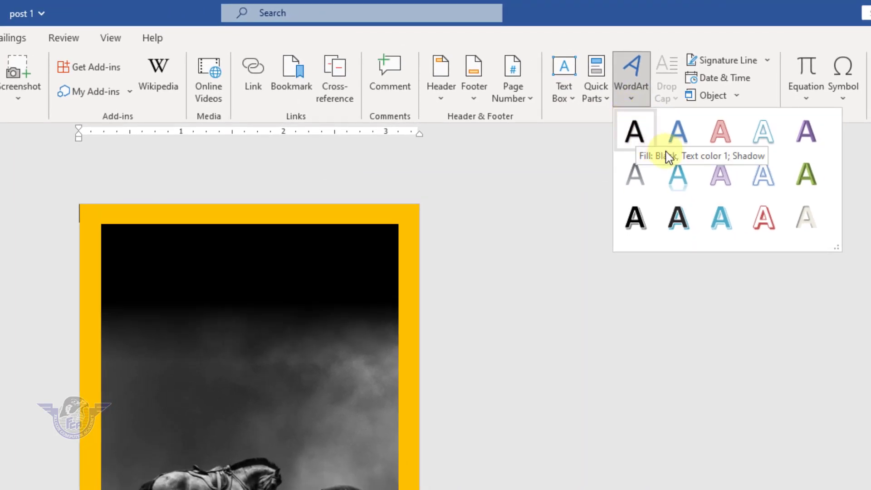
{"action": "left_click", "coordinate": [763, 140]}
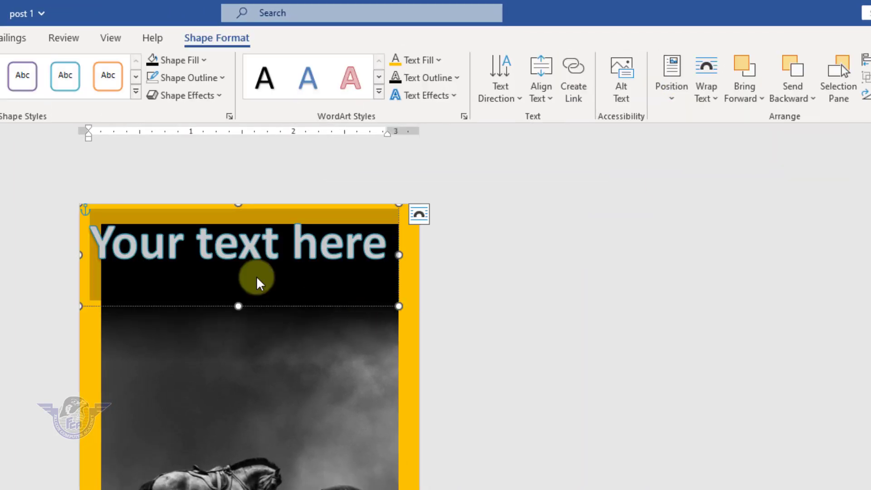
Step: Replace the WordArt placeholder text with the three-line quote "BaatToSirfNeyatKihai / WarnaWaqattoSare / DuakHotyHain" copied from the document "pinterest post new"
{"action": "left_click", "coordinate": [243, 255]}
{"action": "right_click", "coordinate": [239, 254]}
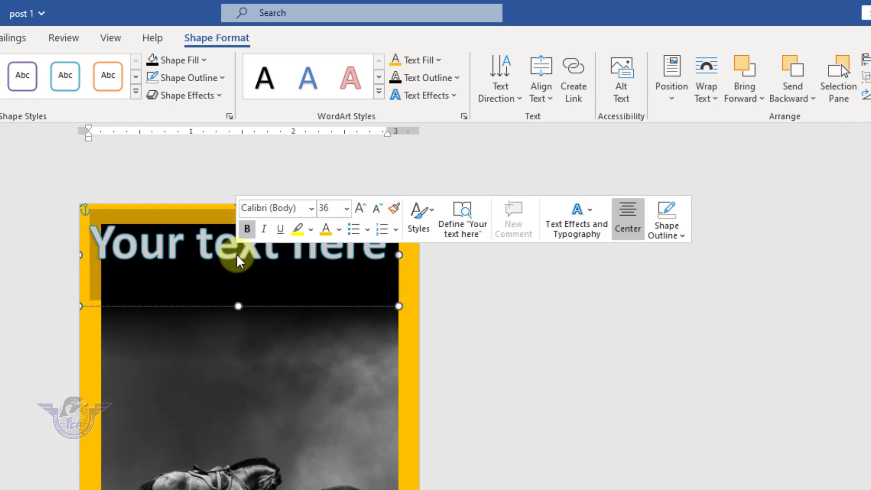
{"action": "left_click", "coordinate": [463, 116]}
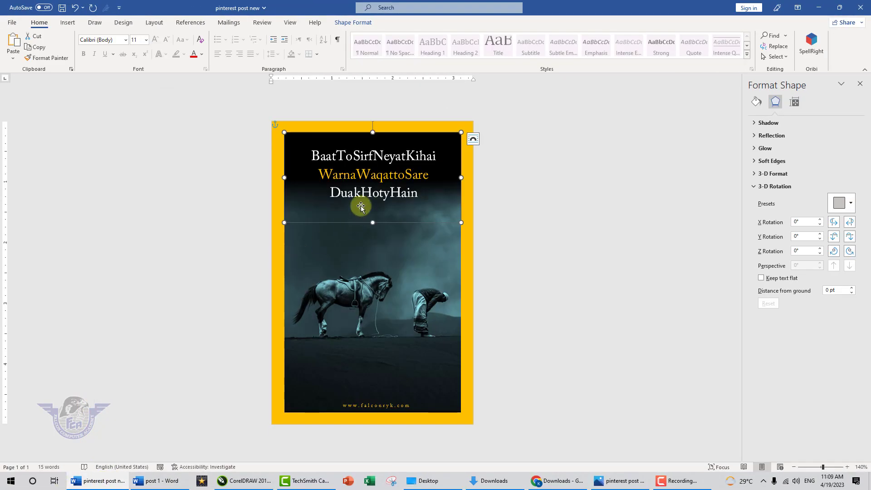
{"action": "right_click", "coordinate": [410, 194]}
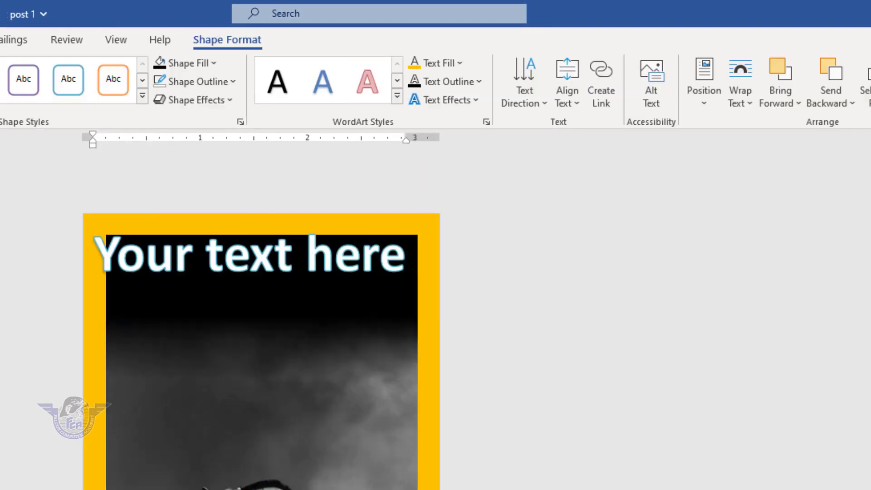
{"action": "left_click", "coordinate": [261, 288]}
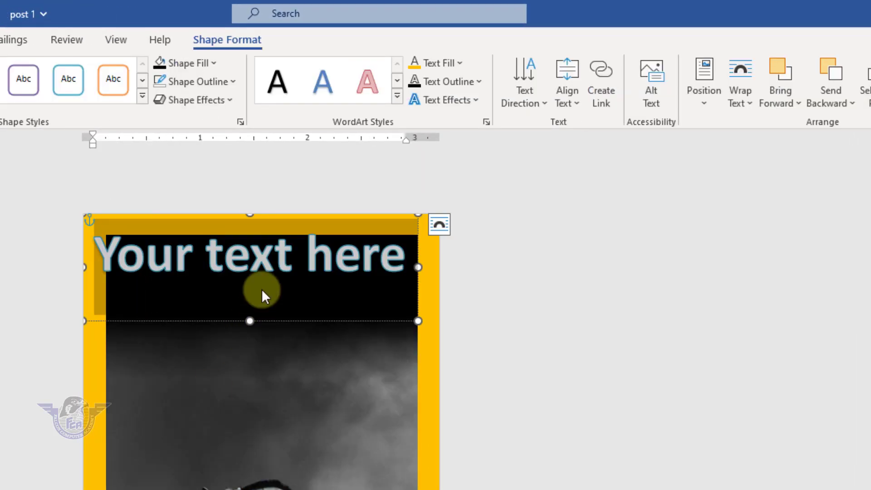
{"action": "triple_click", "coordinate": [270, 263]}
{"action": "type", "text": "BaatToSirfNeyatKihai WarnaWaqattoSare DuakHotyHain"}
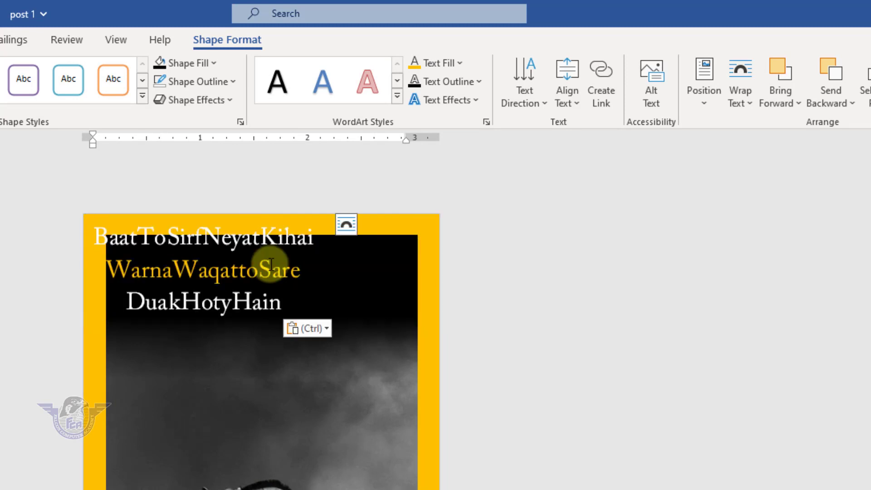
Step: Centre the quote box within the dark upper area of the picture and set its font to AlQalam ShahJahan
{"action": "left_click_drag", "start_coordinate": [203, 419], "coordinate": [282, 360]}
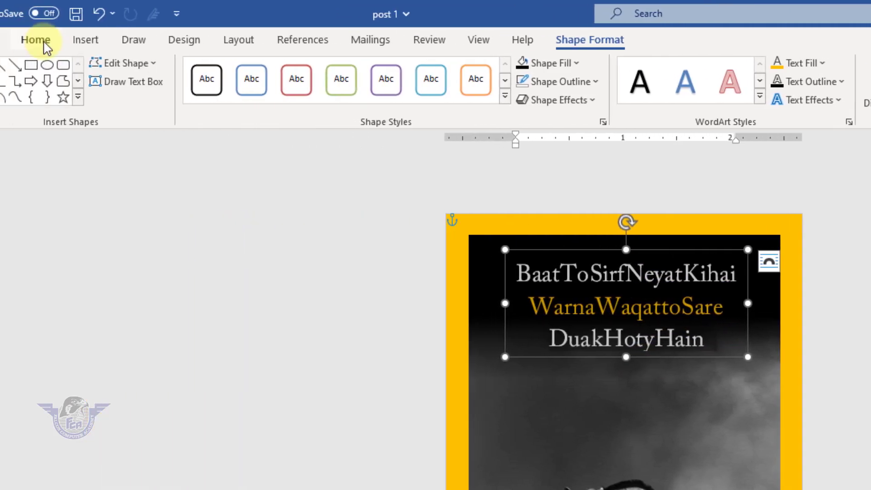
{"action": "left_click", "coordinate": [38, 41]}
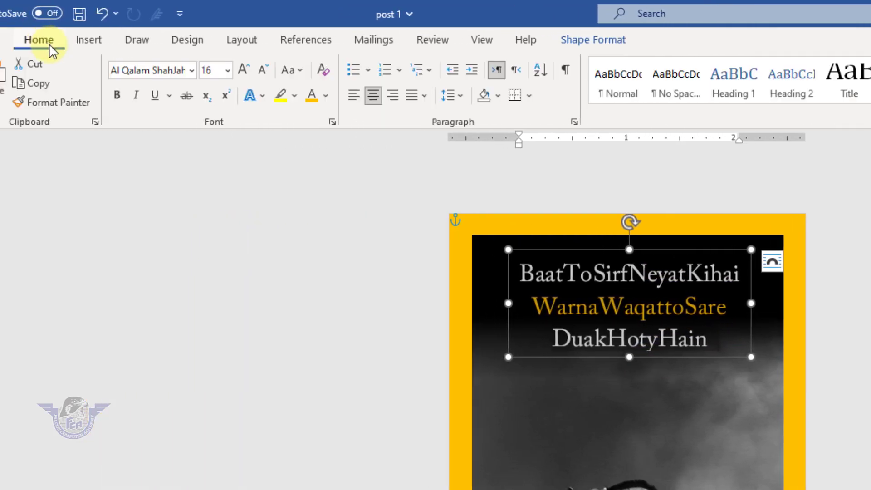
{"action": "left_click", "coordinate": [193, 70]}
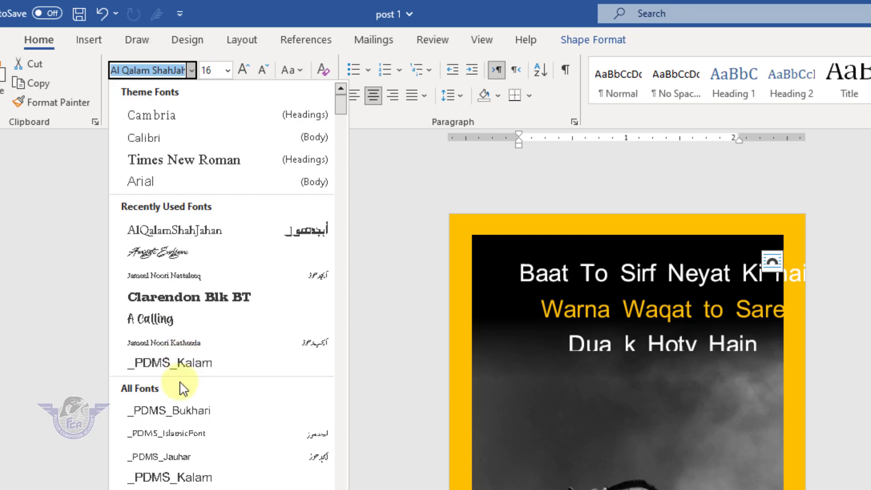
{"action": "scroll", "coordinate": [177, 481], "scroll_direction": "down", "scroll_amount": 5}
{"action": "scroll", "coordinate": [176, 484], "scroll_direction": "down", "scroll_amount": 3}
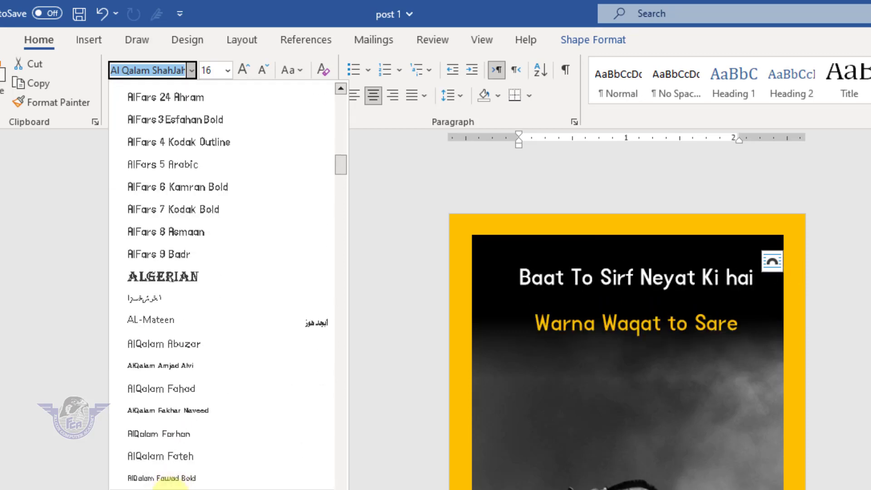
{"action": "scroll", "coordinate": [169, 483], "scroll_direction": "down", "scroll_amount": 3}
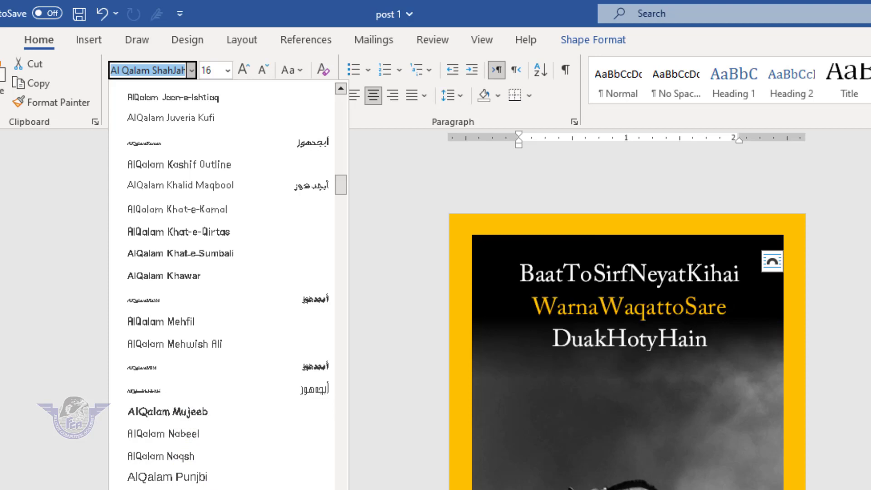
{"action": "left_click", "coordinate": [598, 372]}
{"action": "left_click", "coordinate": [639, 352]}
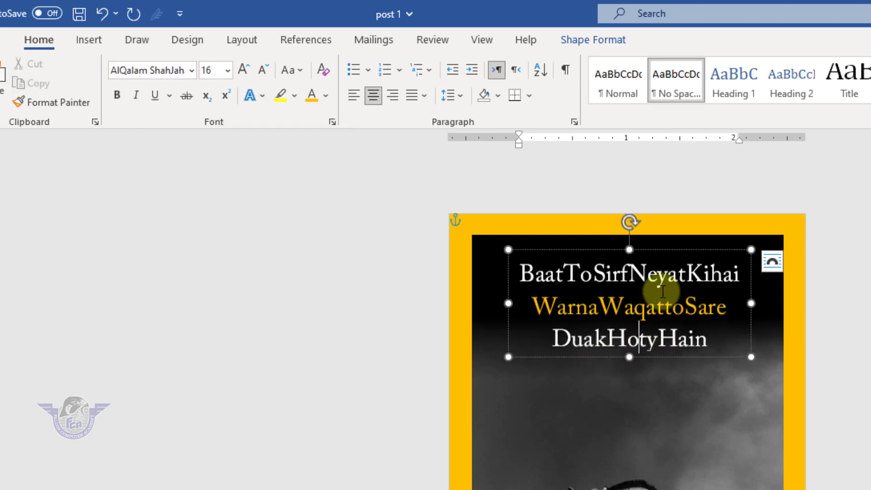
Step: Colour the first quote line, "BaatToSirfNeyatKihai", in the standard light blue and deselect the text box
{"action": "left_click", "coordinate": [668, 275]}
{"action": "left_click_drag", "start_coordinate": [739, 277], "coordinate": [510, 278]}
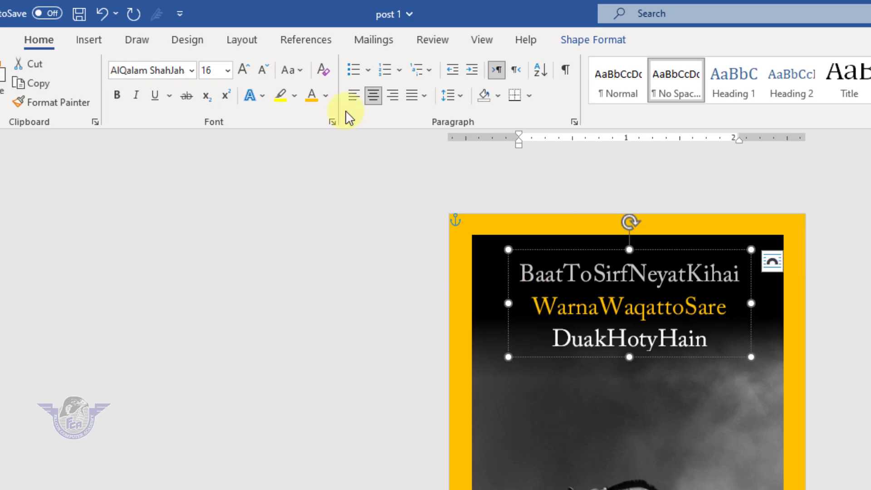
{"action": "left_click", "coordinate": [327, 96]}
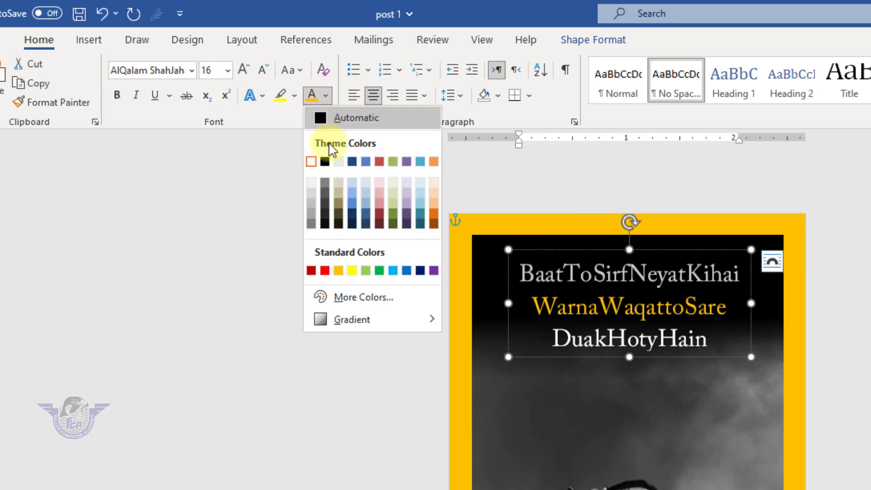
{"action": "left_click", "coordinate": [393, 270]}
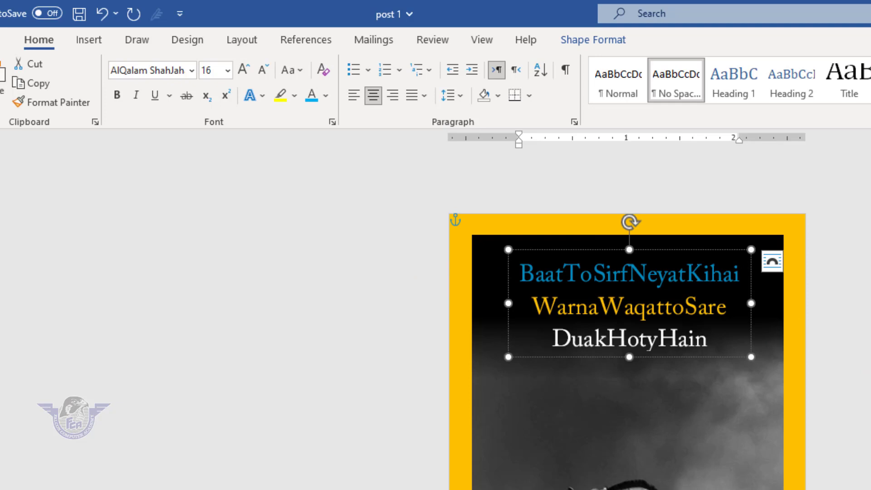
{"action": "left_click", "coordinate": [449, 224]}
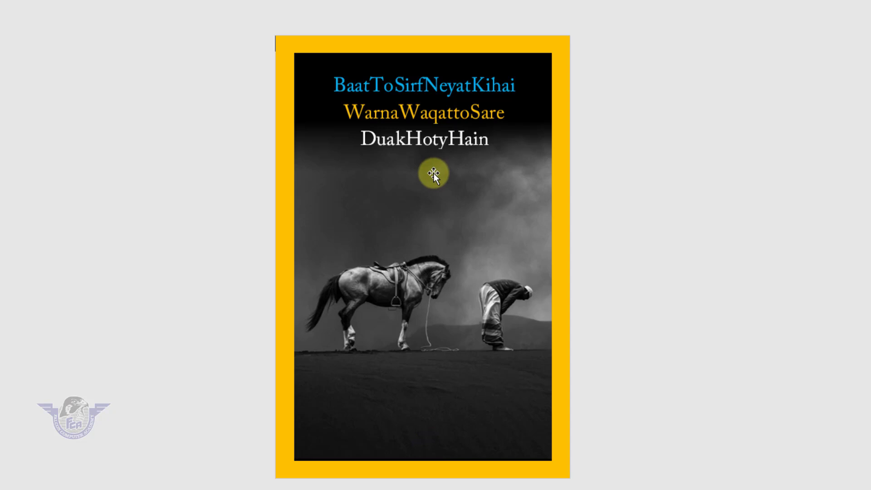
{"action": "left_click", "coordinate": [444, 145]}
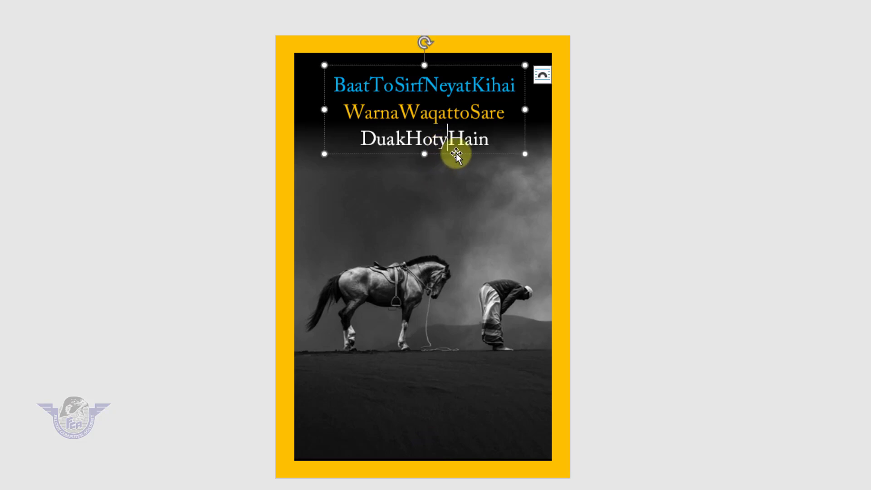
{"action": "left_click_drag", "start_coordinate": [456, 157], "coordinate": [450, 449]}
{"action": "left_click", "coordinate": [537, 375]}
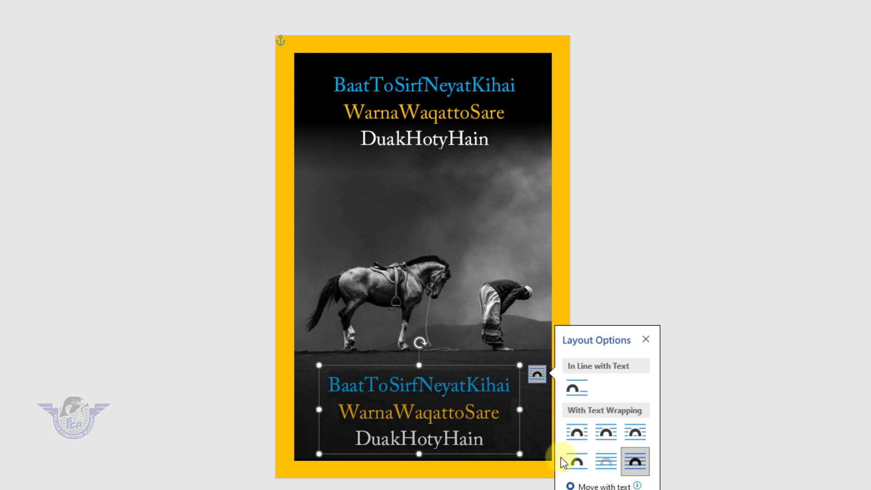
{"action": "type", "text": "www."}
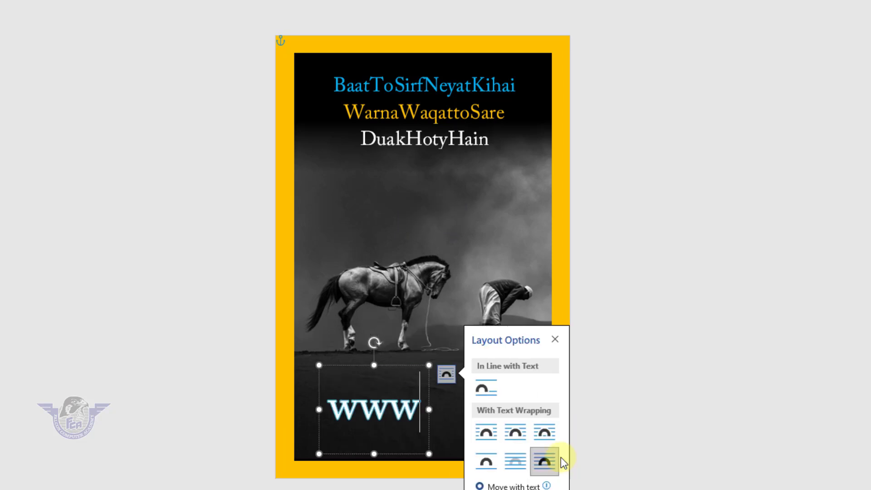
{"action": "type", "text": "falo"}
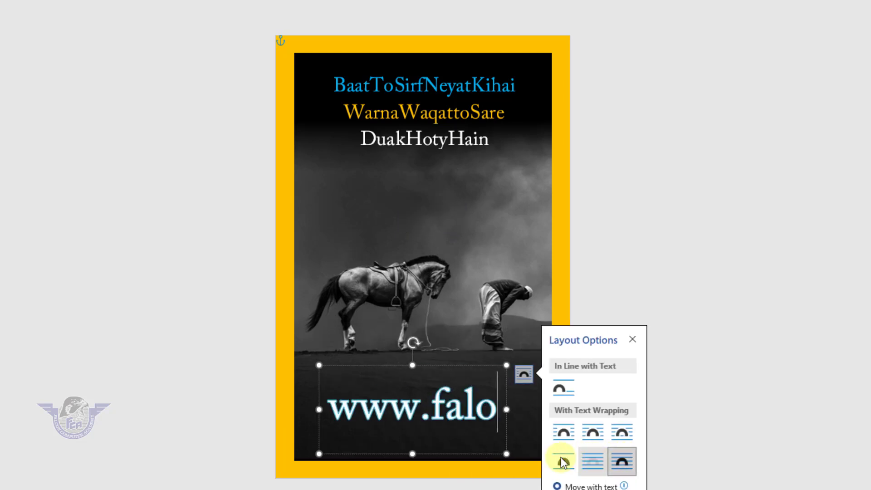
{"action": "key", "text": "BackSpace"}
{"action": "type", "text": "conry"}
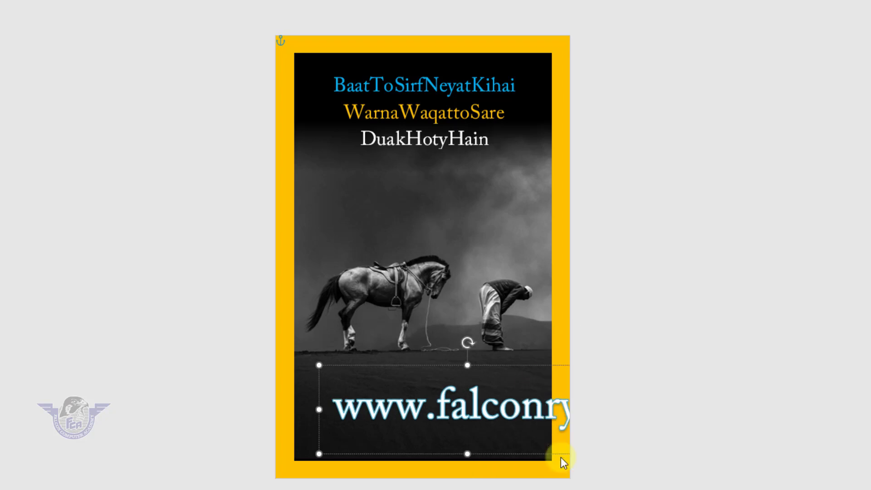
Step: Reduce the web address to 12 pt, then shrink its box to fit and place it near the picture's lower edge
{"action": "left_click", "coordinate": [450, 364]}
{"action": "left_click", "coordinate": [172, 8]}
{"action": "left_click", "coordinate": [172, 8]}
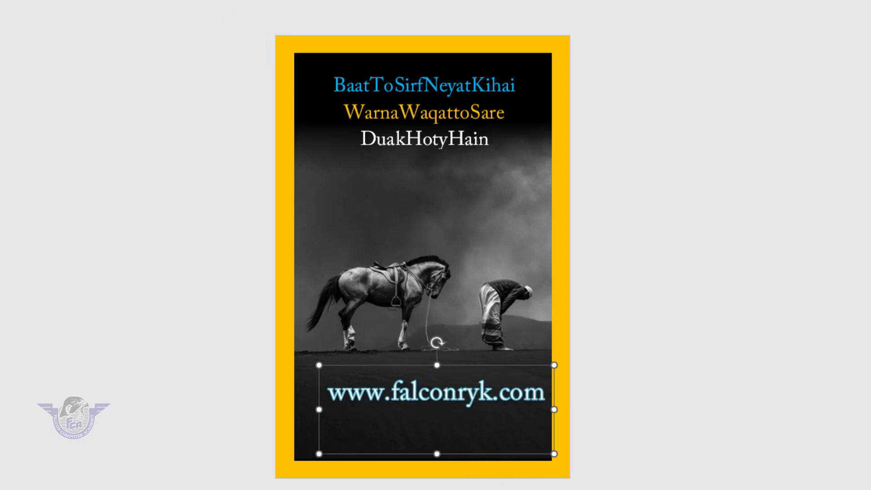
{"action": "left_click", "coordinate": [172, 8]}
{"action": "left_click", "coordinate": [172, 8]}
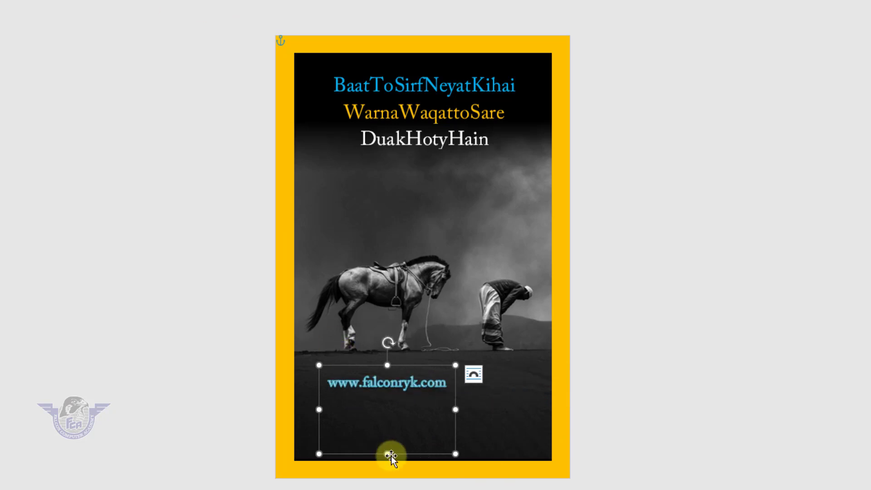
{"action": "left_click_drag", "start_coordinate": [388, 453], "coordinate": [461, 431]}
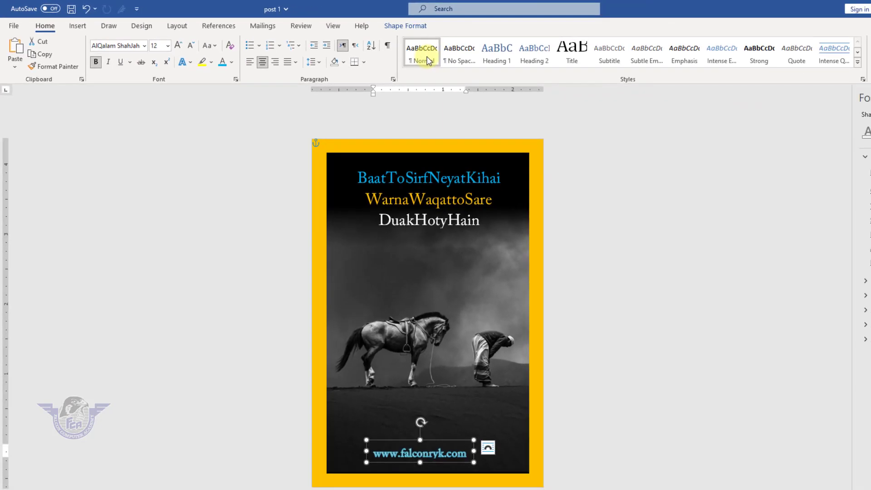
Step: Reset the web address to the default Calibri (Body) formatting and set its font colour to white
{"action": "left_click", "coordinate": [553, 74]}
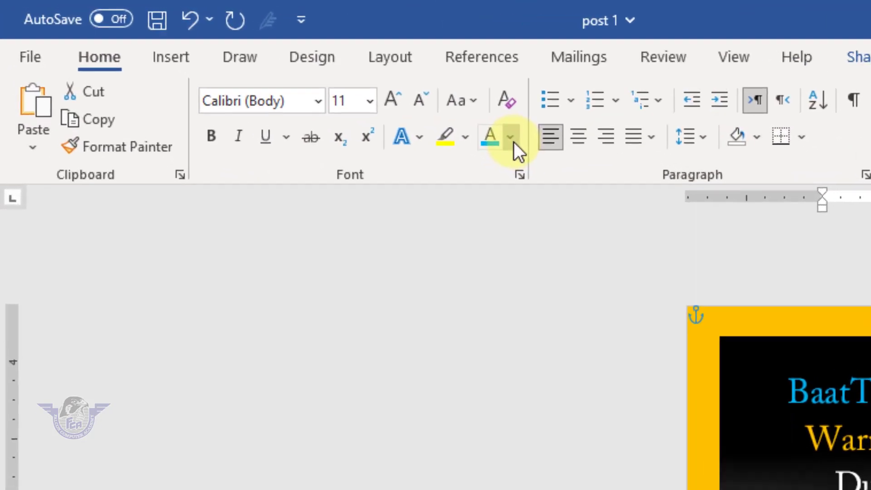
{"action": "left_click", "coordinate": [231, 62]}
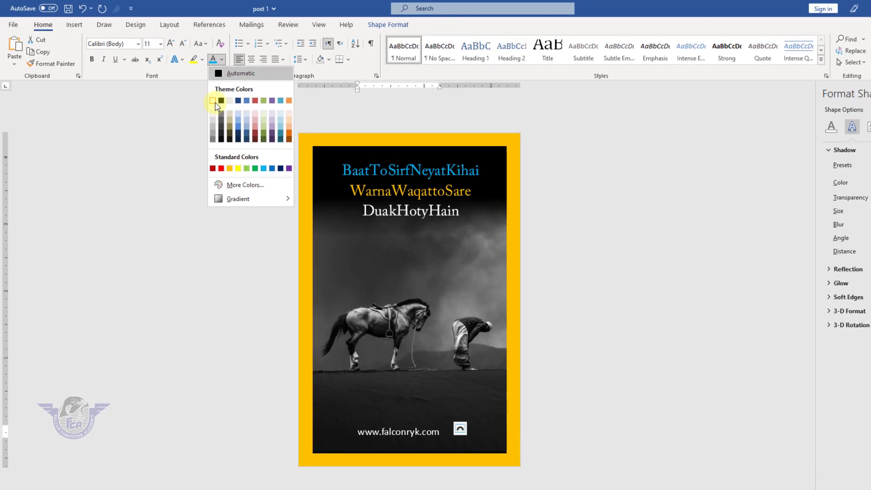
{"action": "left_click", "coordinate": [218, 103]}
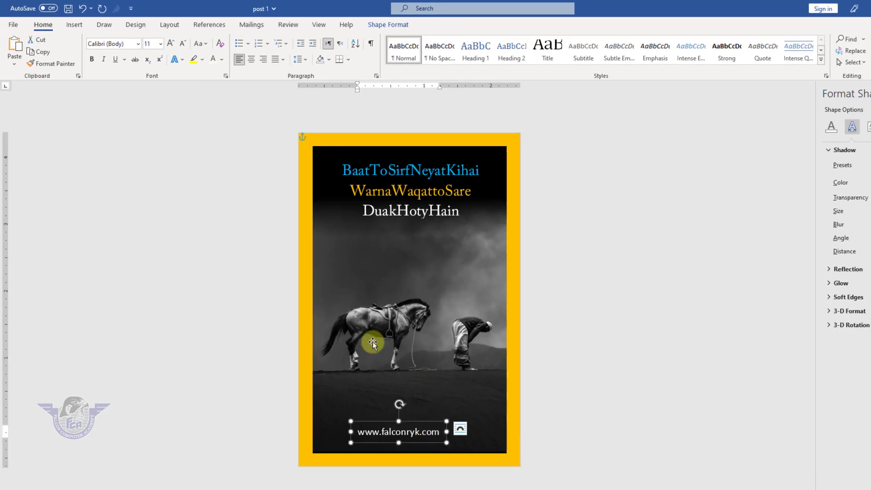
Step: Reduce the web address to 8 pt and adjust its box's size and position near the picture's lower edge
{"action": "left_click", "coordinate": [182, 44]}
{"action": "left_click", "coordinate": [182, 43]}
{"action": "left_click", "coordinate": [183, 44]}
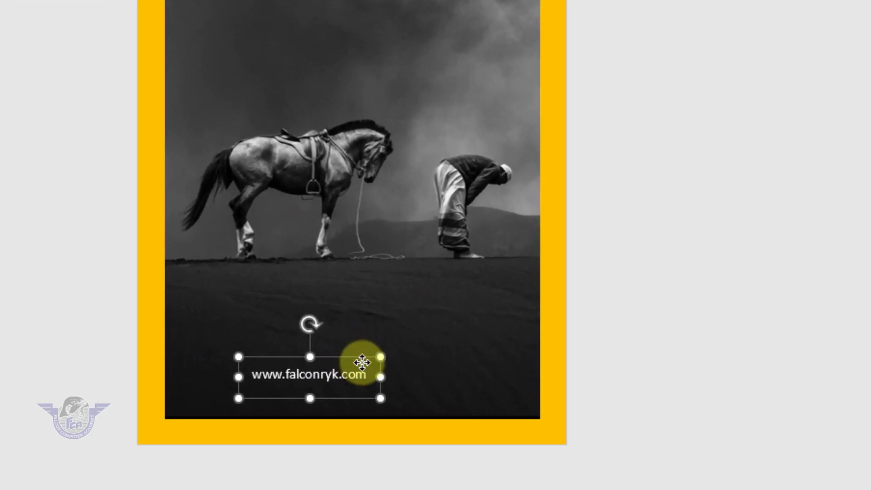
{"action": "left_click_drag", "start_coordinate": [408, 420], "coordinate": [427, 431]}
{"action": "left_click_drag", "start_coordinate": [386, 376], "coordinate": [391, 374]}
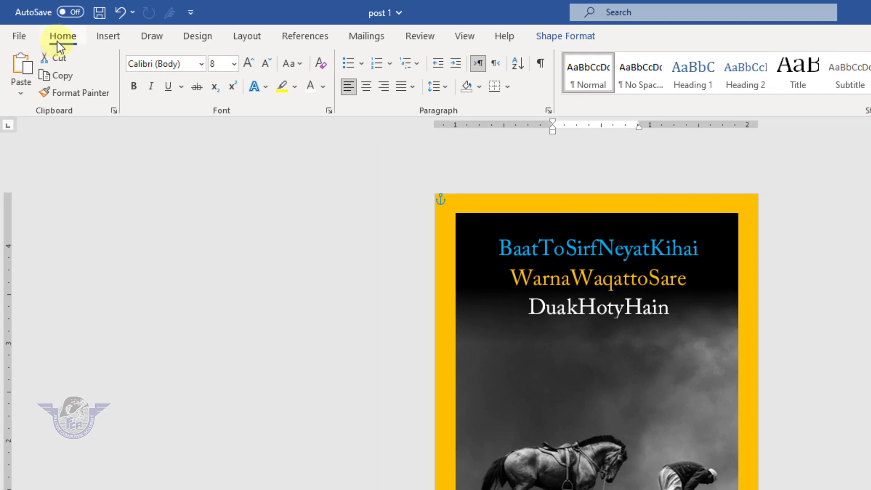
Step: Open the full font settings for the web address and choose the standard yellow as its font colour
{"action": "left_click", "coordinate": [329, 112]}
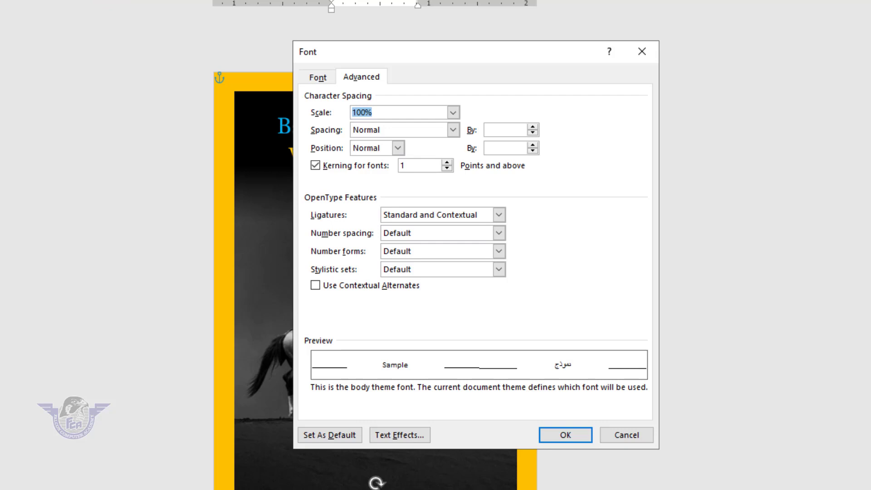
{"action": "left_click", "coordinate": [320, 77]}
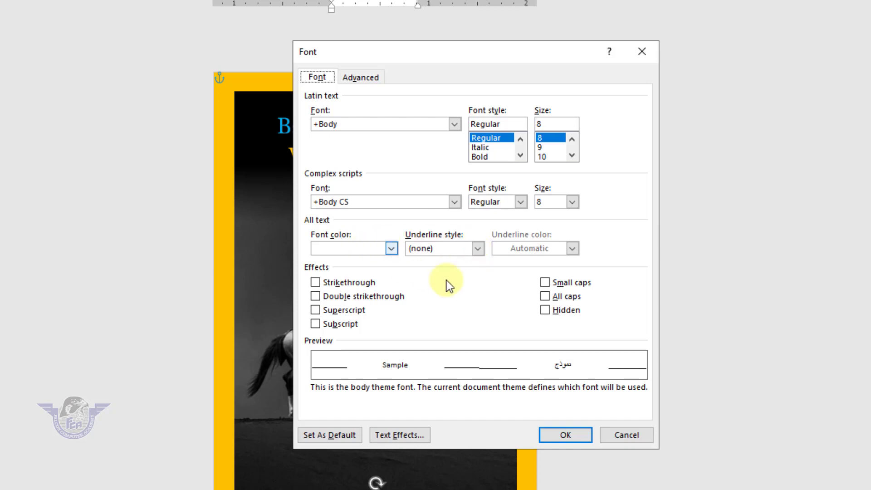
{"action": "left_click", "coordinate": [389, 249]}
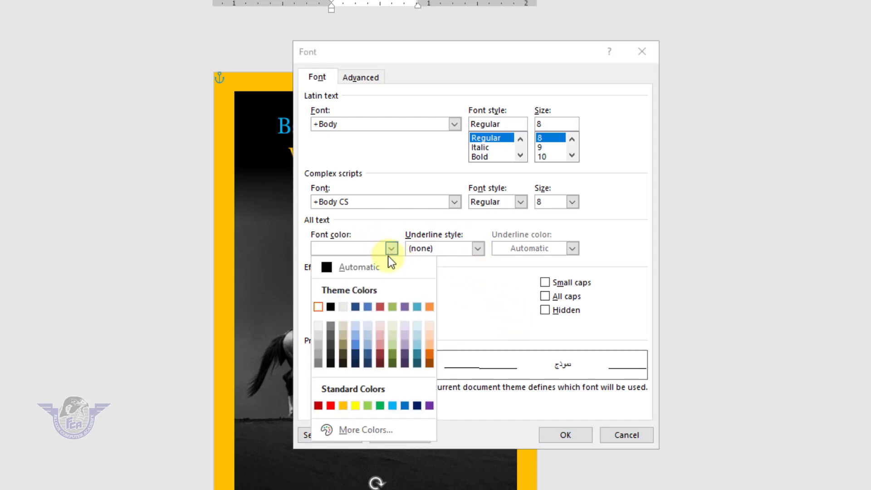
{"action": "left_click", "coordinate": [356, 407]}
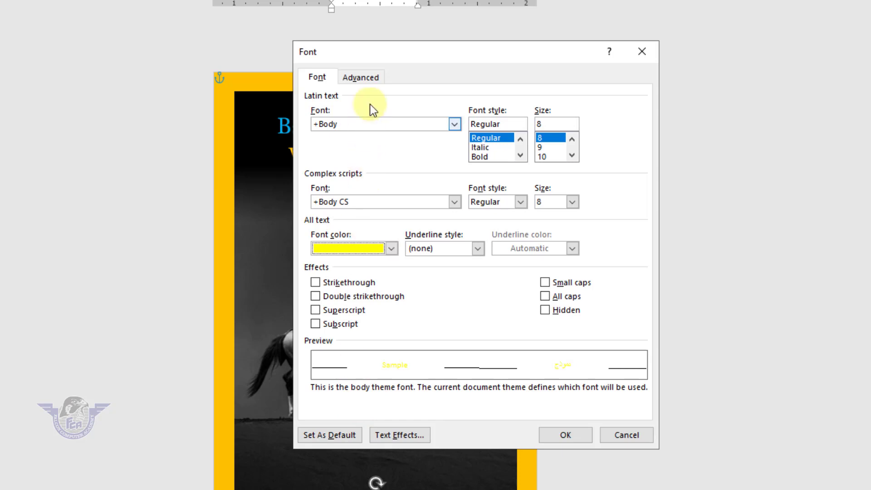
Step: Expand the web address's character spacing by 1.4 pt, apply the font settings and re-centre its box under the picture's ground area
{"action": "left_click", "coordinate": [372, 77]}
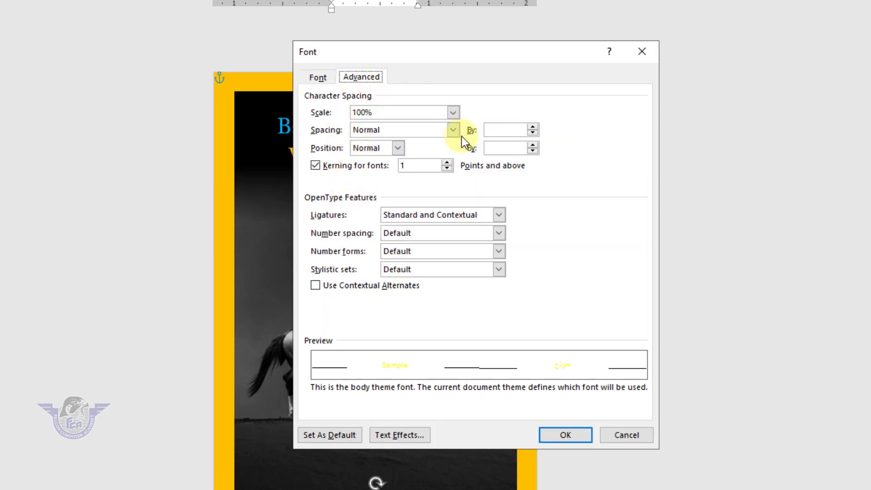
{"action": "left_click", "coordinate": [534, 127]}
{"action": "left_click", "coordinate": [534, 127]}
{"action": "left_click", "coordinate": [533, 127]}
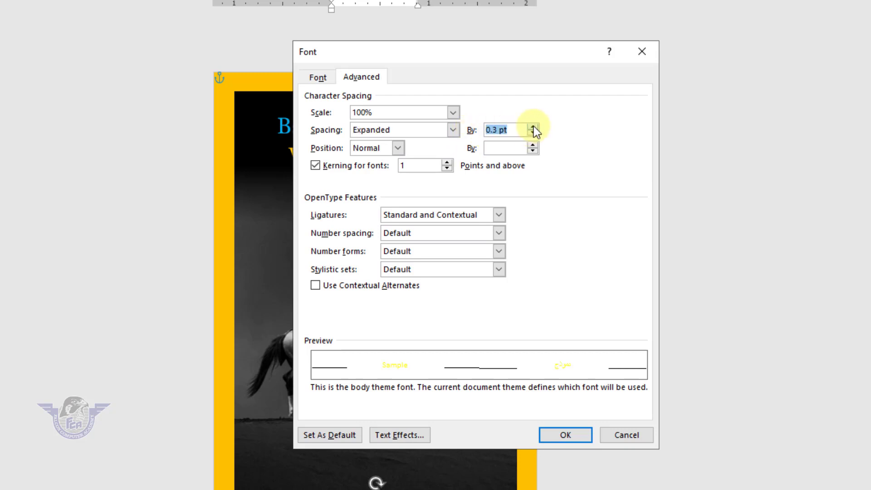
{"action": "left_click", "coordinate": [533, 128]}
{"action": "left_click", "coordinate": [534, 127]}
{"action": "left_click", "coordinate": [533, 127]}
{"action": "left_click", "coordinate": [533, 127]}
{"action": "left_click", "coordinate": [534, 127]}
{"action": "left_click", "coordinate": [534, 128]}
{"action": "left_click", "coordinate": [534, 127]}
{"action": "left_click", "coordinate": [534, 127]}
{"action": "left_click", "coordinate": [534, 127]}
{"action": "left_click", "coordinate": [534, 127]}
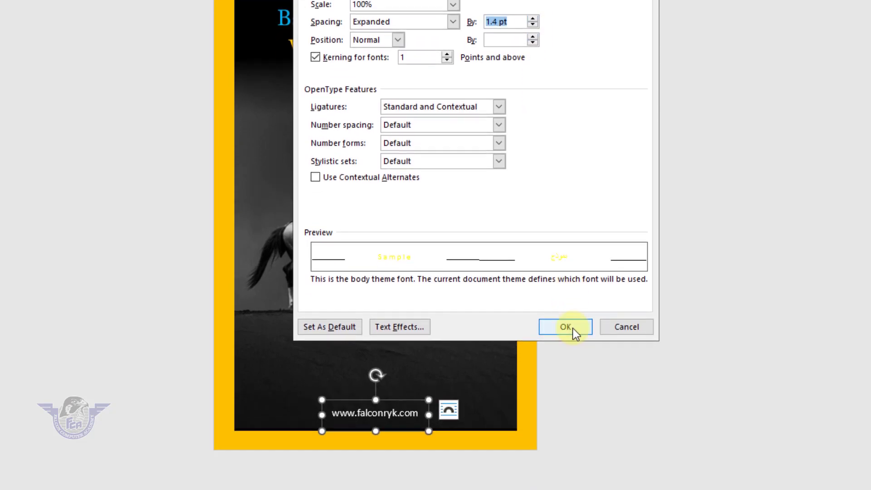
{"action": "left_click", "coordinate": [573, 437]}
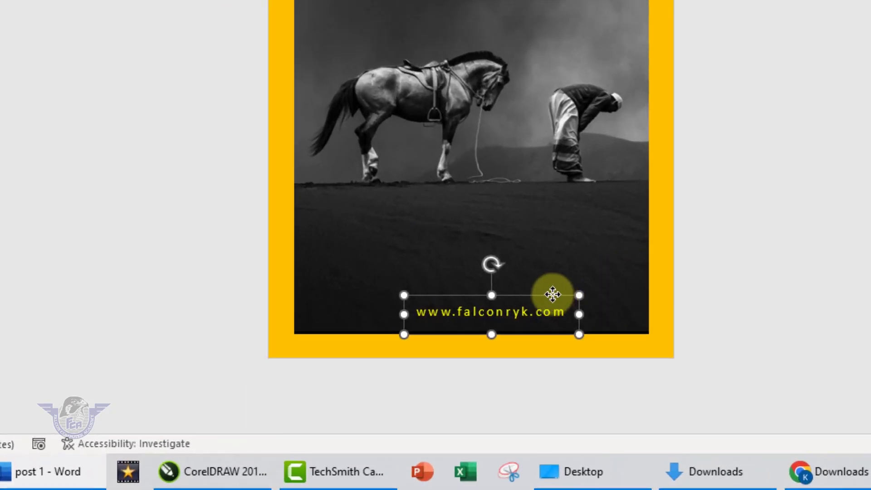
{"action": "left_click_drag", "start_coordinate": [444, 332], "coordinate": [436, 333]}
{"action": "left_click_drag", "start_coordinate": [548, 295], "coordinate": [540, 295]}
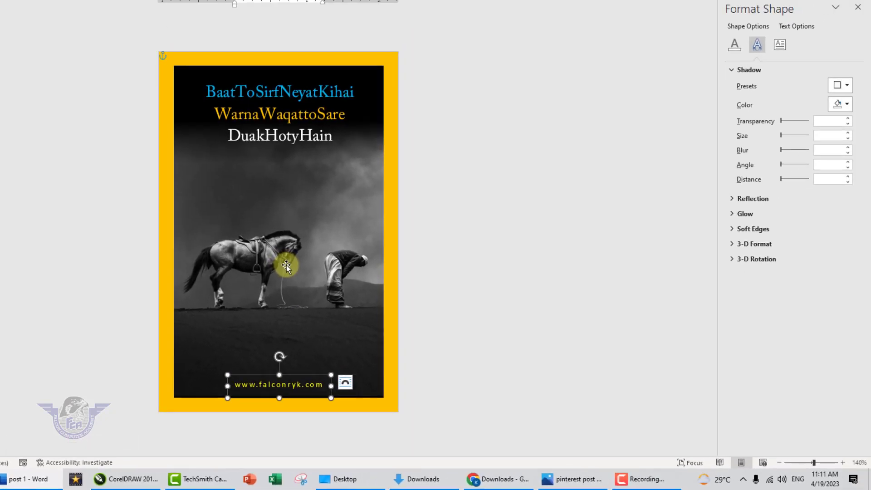
Step: Recolour the horse picture with the dark aqua accent variant and deselect it
{"action": "left_click", "coordinate": [287, 265]}
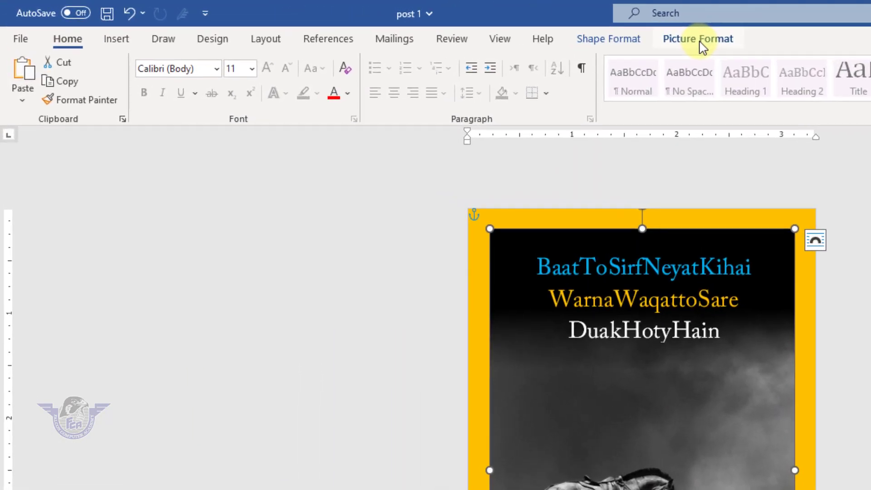
{"action": "left_click", "coordinate": [482, 27]}
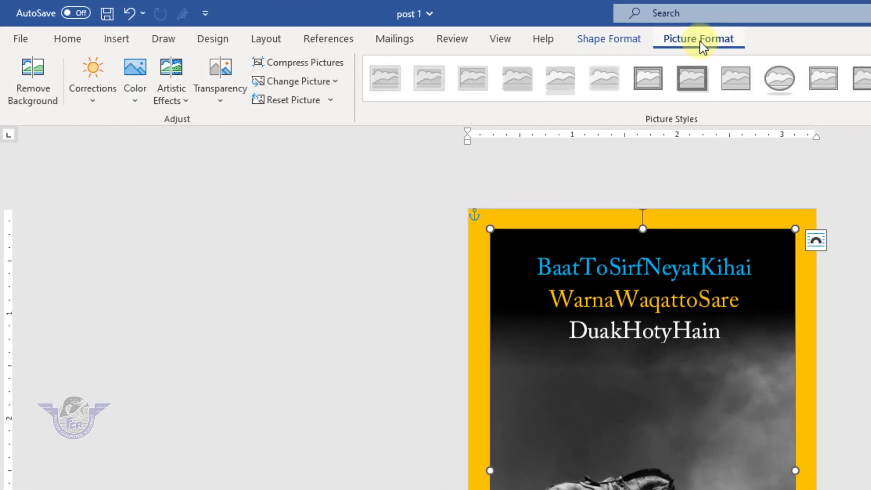
{"action": "left_click", "coordinate": [141, 106]}
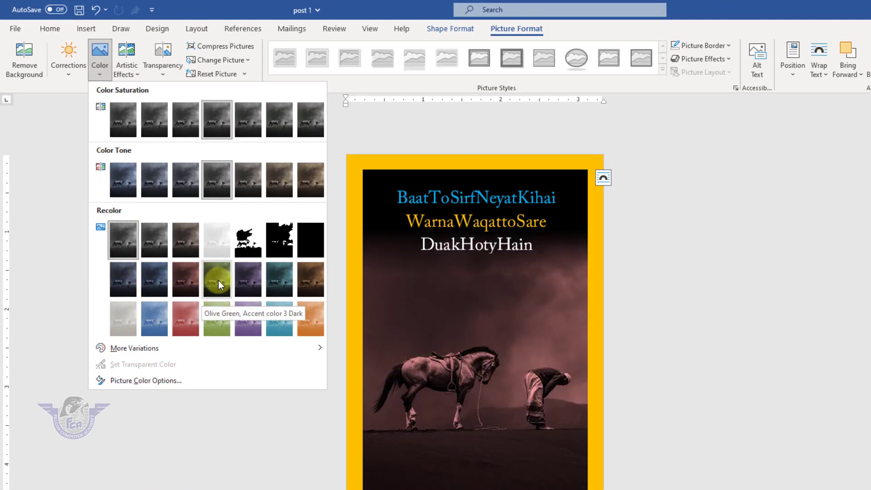
{"action": "left_click", "coordinate": [279, 284]}
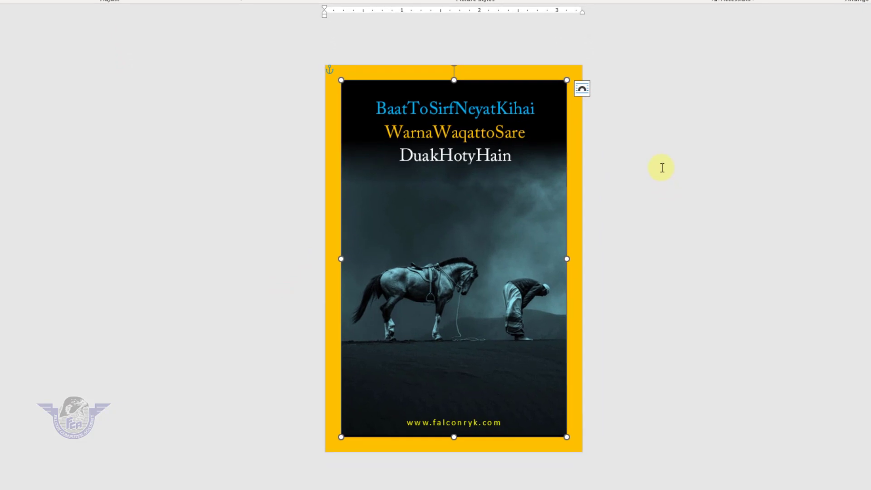
{"action": "left_click", "coordinate": [683, 258]}
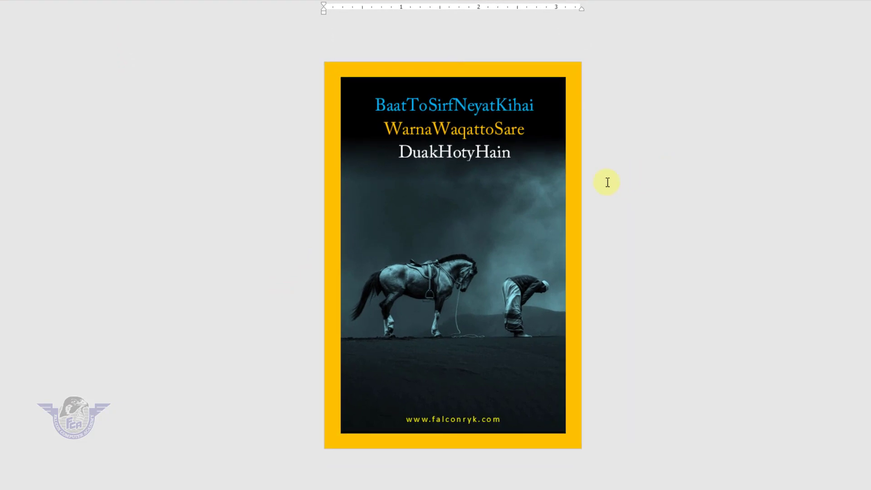
Step: Remove the outline from the horse picture shape and deselect it
{"action": "left_click", "coordinate": [554, 199]}
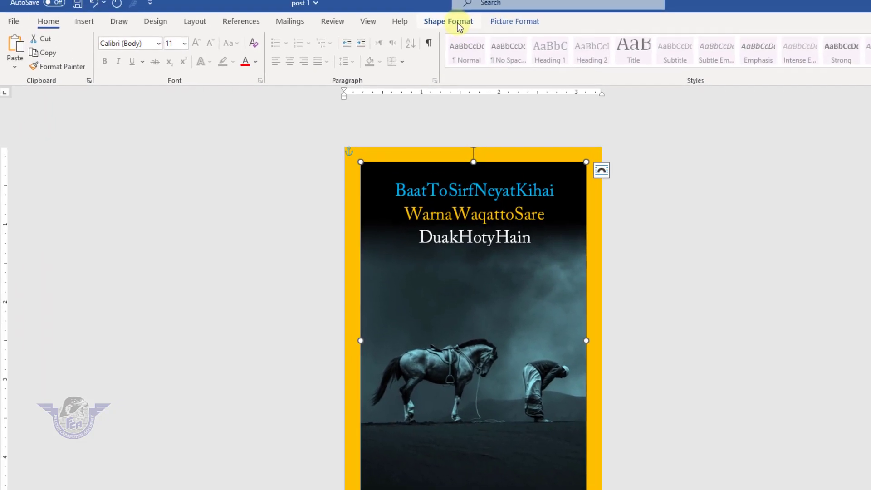
{"action": "left_click", "coordinate": [460, 30]}
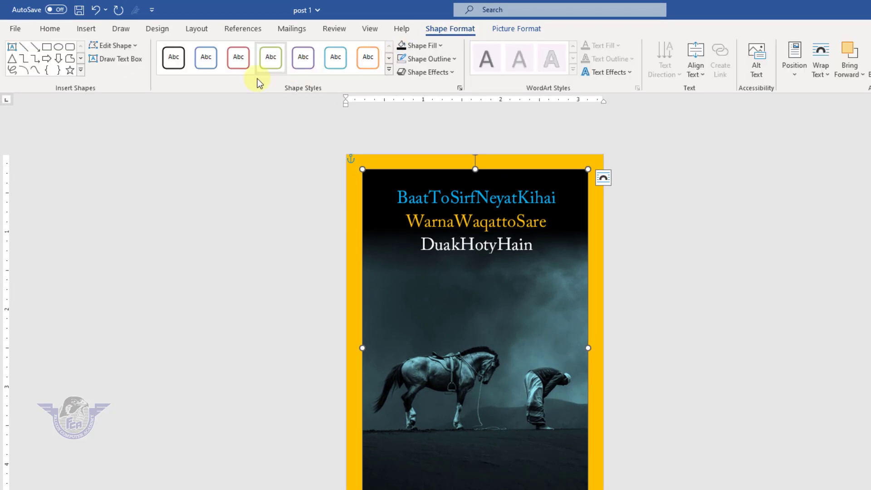
{"action": "left_click", "coordinate": [456, 59]}
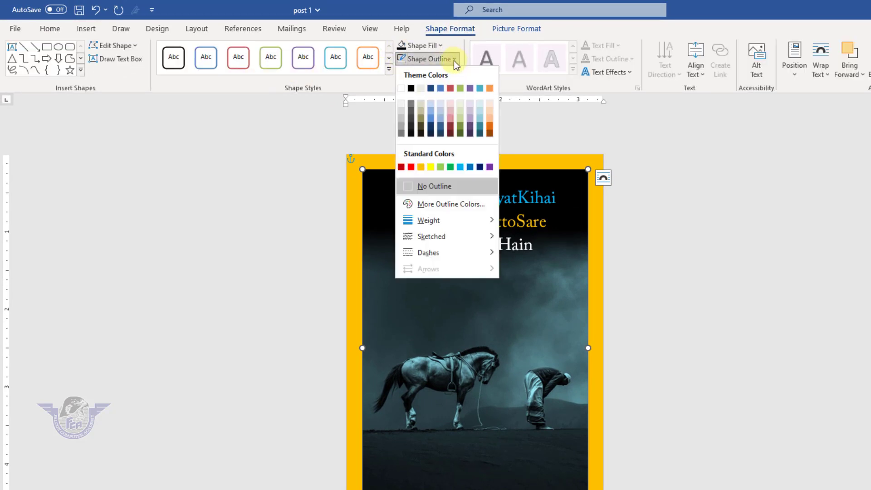
{"action": "left_click", "coordinate": [424, 183]}
{"action": "left_click", "coordinate": [678, 254]}
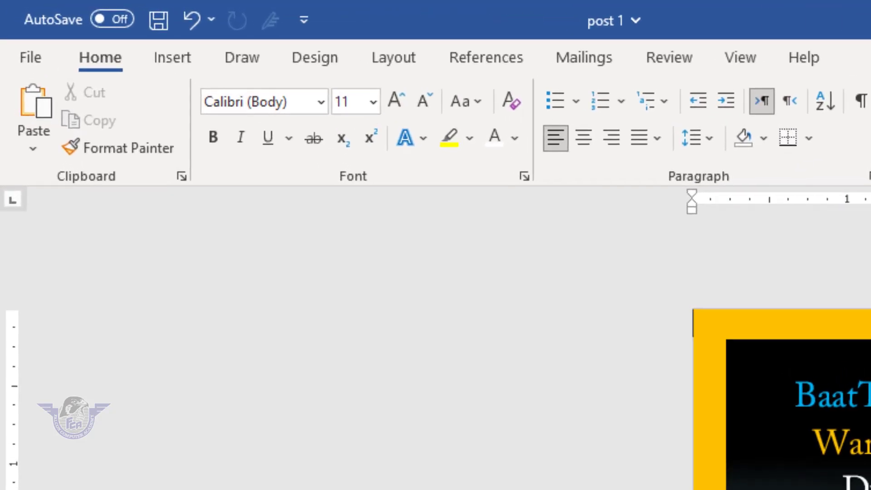
Step: Publish the finished post to the Desktop as a PDF named post 1 and close the PDF preview
{"action": "left_click", "coordinate": [38, 58]}
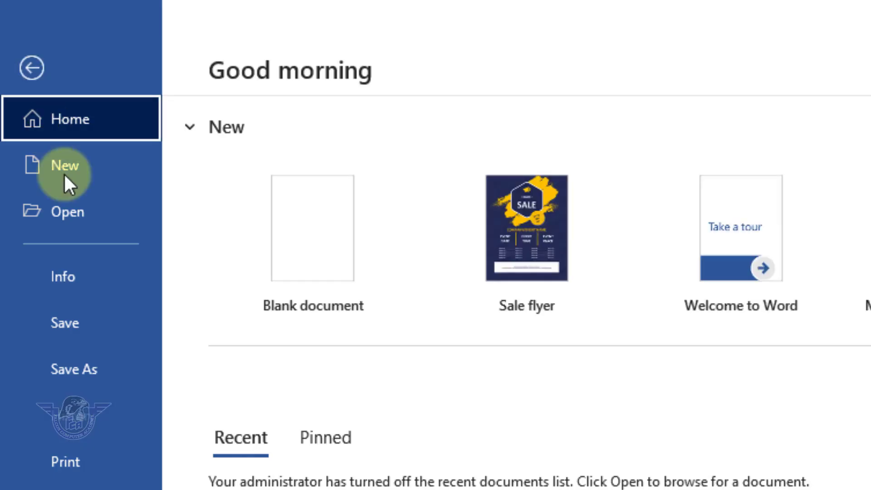
{"action": "left_click", "coordinate": [85, 327]}
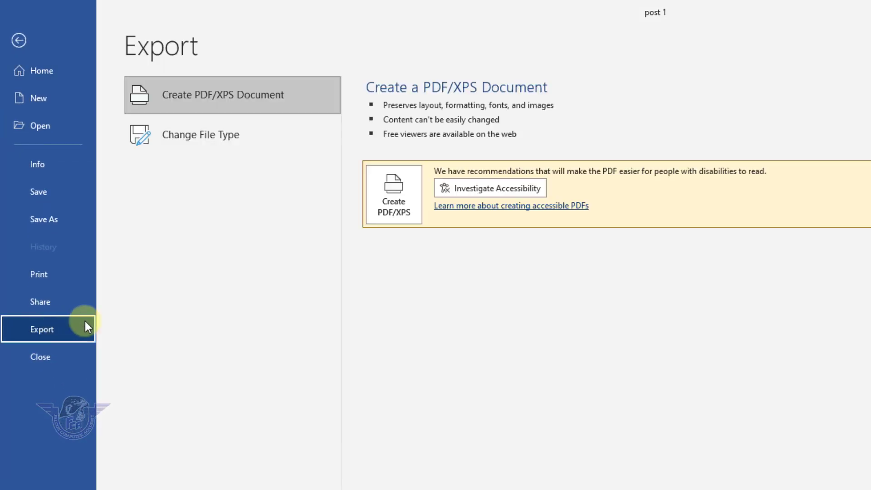
{"action": "left_click", "coordinate": [411, 208]}
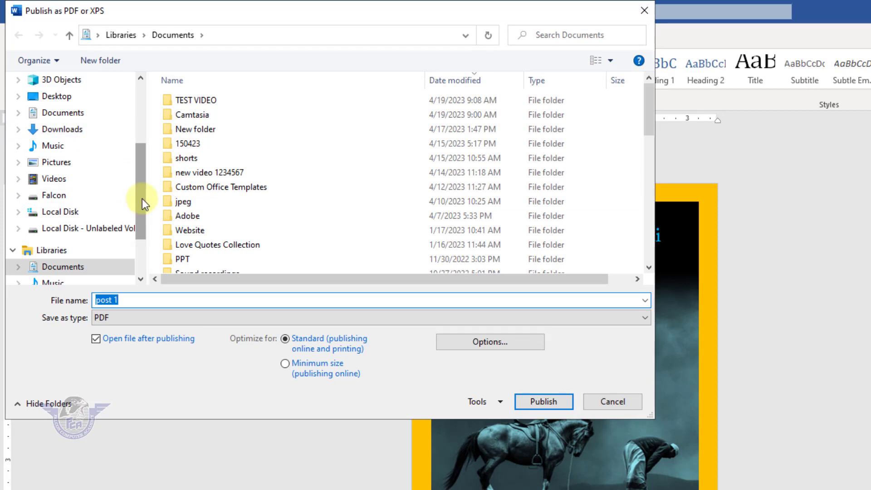
{"action": "left_click_drag", "start_coordinate": [143, 199], "coordinate": [145, 179]}
{"action": "left_click", "coordinate": [57, 135]}
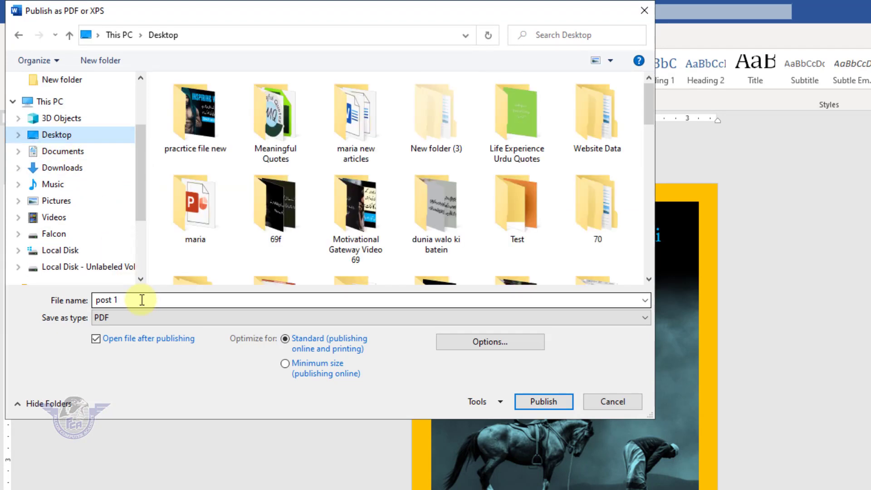
{"action": "left_click", "coordinate": [537, 398]}
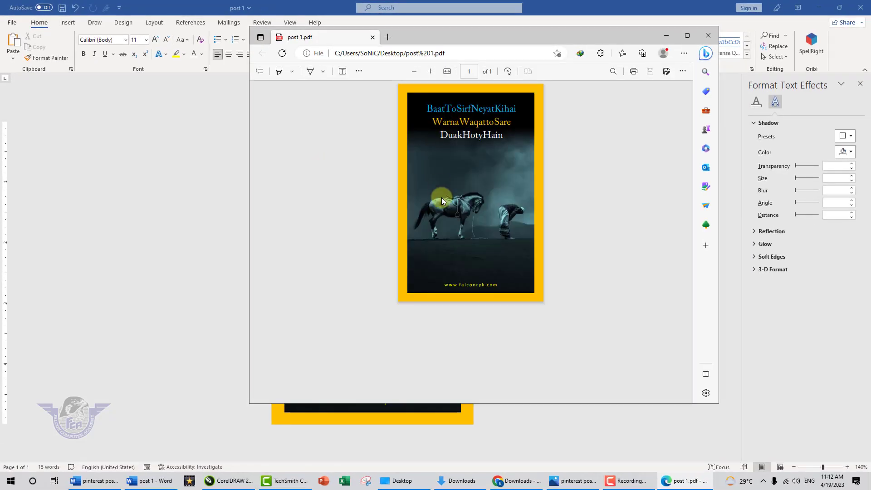
{"action": "left_click", "coordinate": [707, 36]}
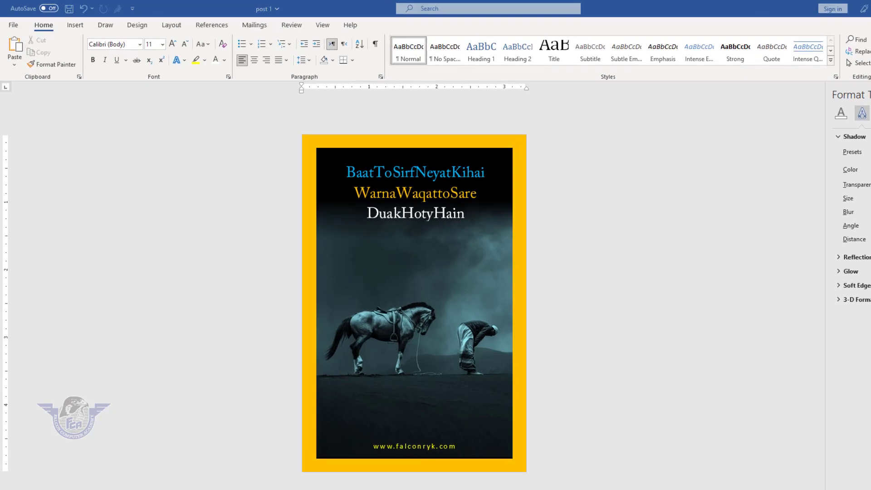
{"action": "left_click", "coordinate": [558, 480]}
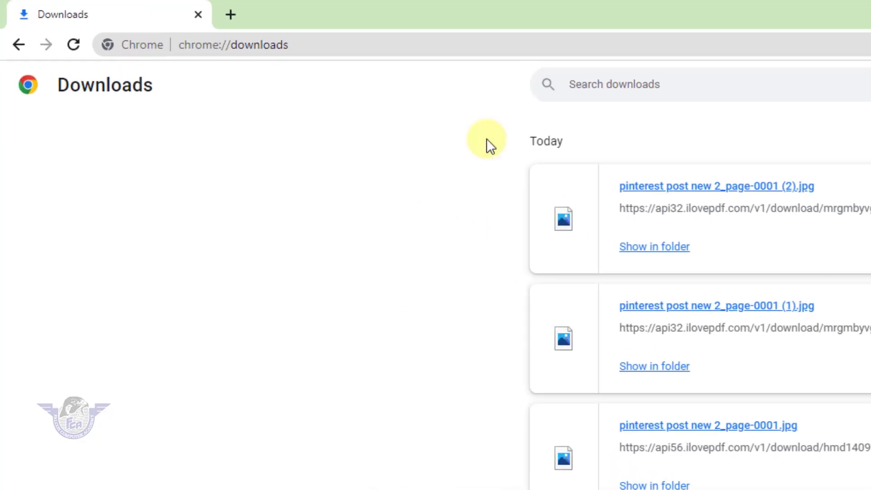
{"action": "left_click", "coordinate": [261, 56]}
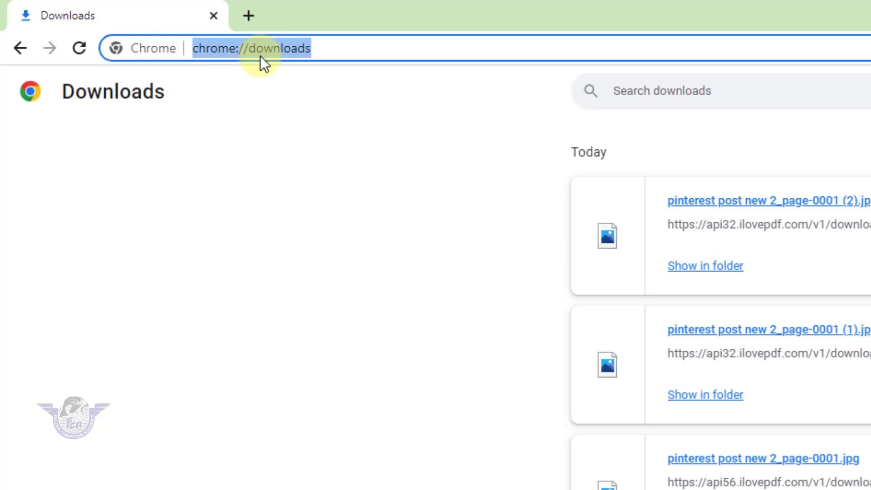
{"action": "type", "text": "www.ilovepdf.com"}
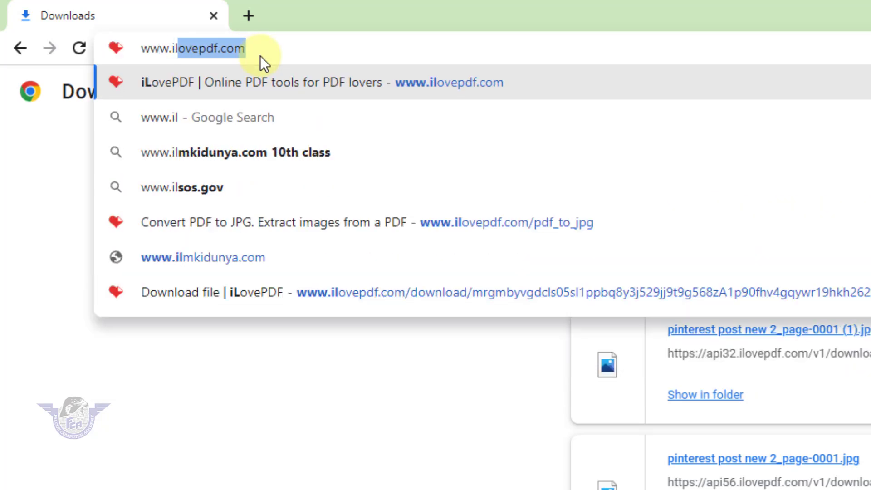
{"action": "key", "text": "Return"}
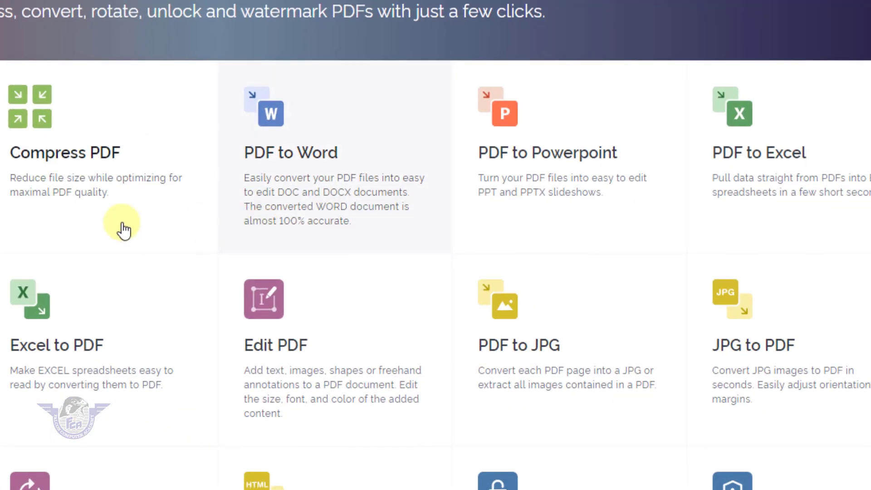
{"action": "left_click", "coordinate": [519, 316]}
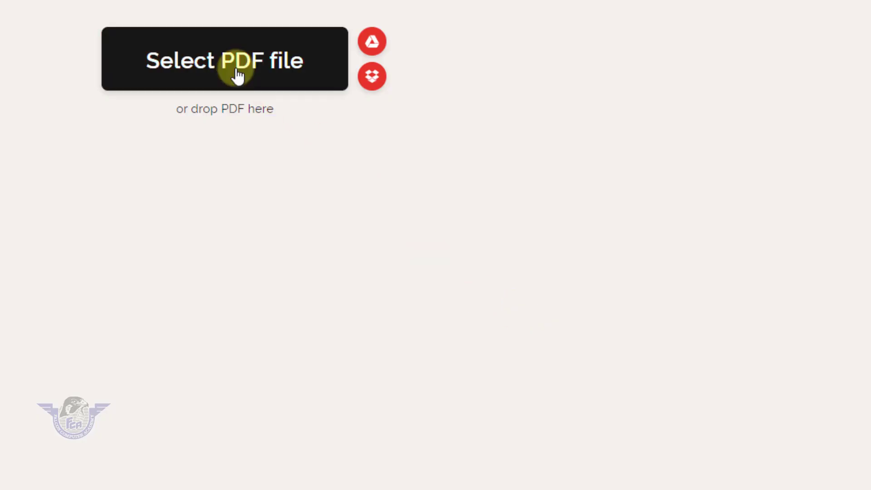
Step: Upload the post 1 PDF from the Desktop to the PDF to JPG converter
{"action": "left_click", "coordinate": [237, 74]}
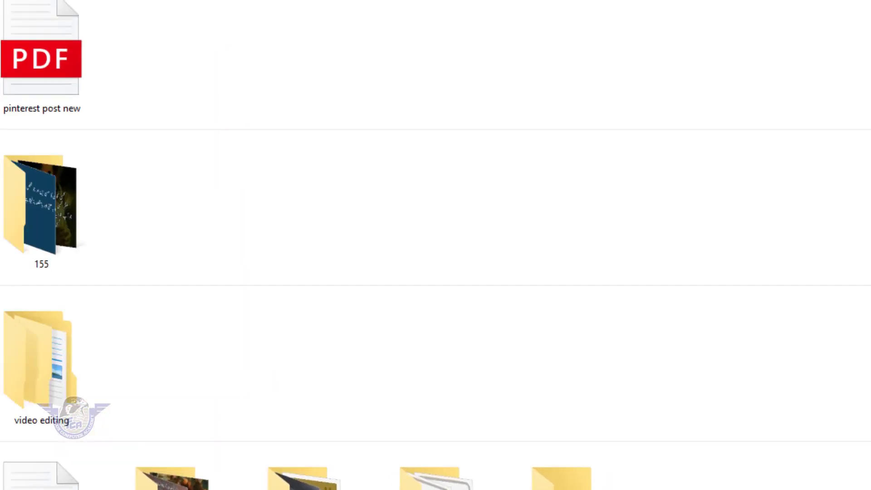
{"action": "left_click", "coordinate": [59, 236]}
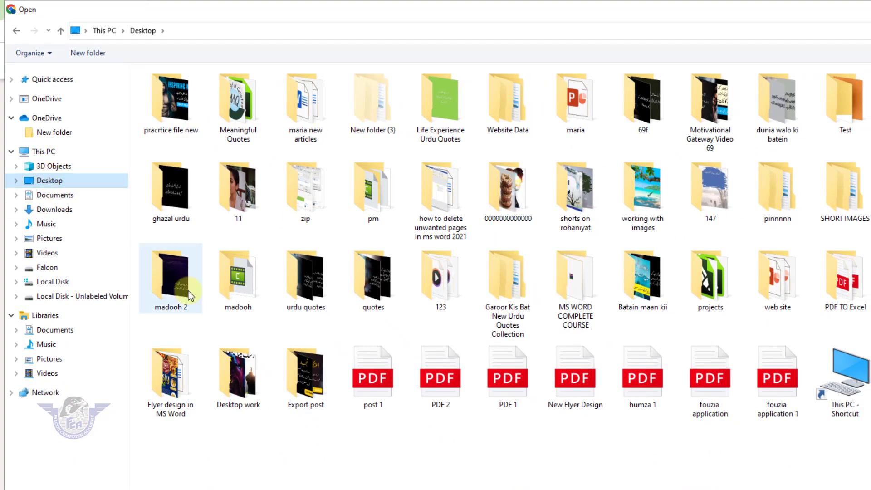
{"action": "left_click", "coordinate": [374, 382]}
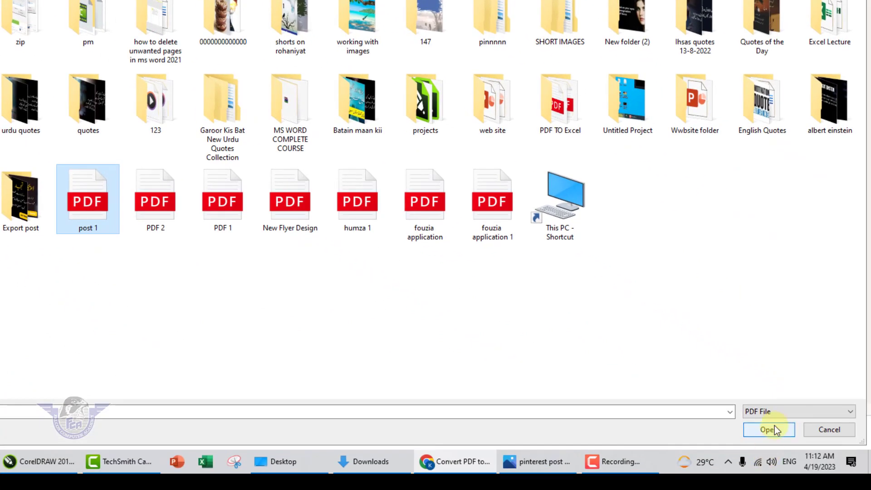
{"action": "left_click", "coordinate": [844, 477]}
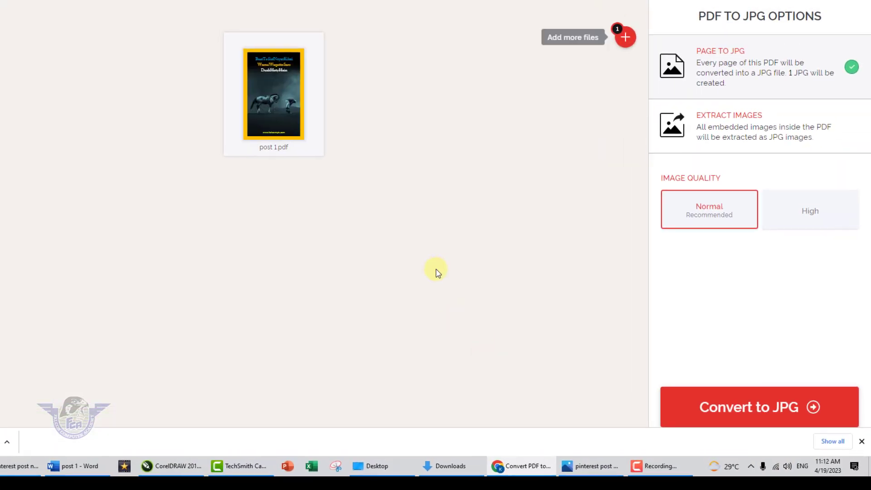
Step: Convert post 1.pdf to JPG at normal quality, download the image and open post 1_page-0001.jpg
{"action": "mouse_move", "coordinate": [256, 92]}
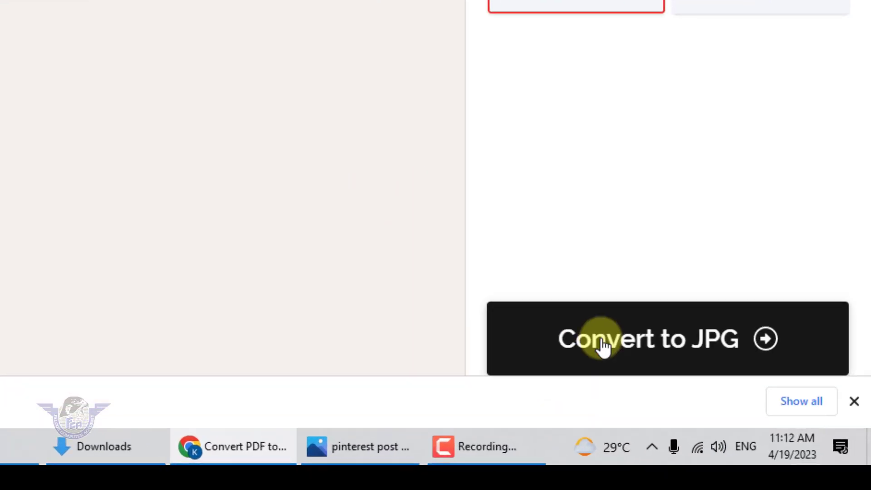
{"action": "left_click", "coordinate": [586, 325]}
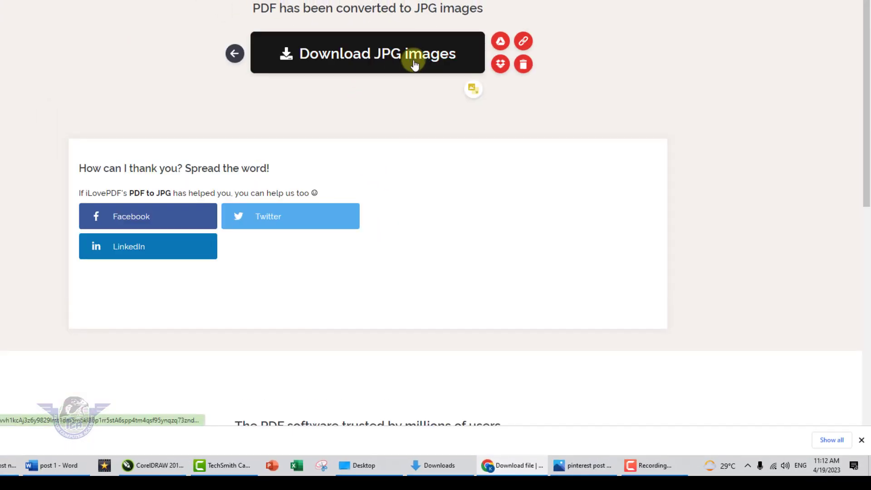
{"action": "left_click", "coordinate": [414, 65]}
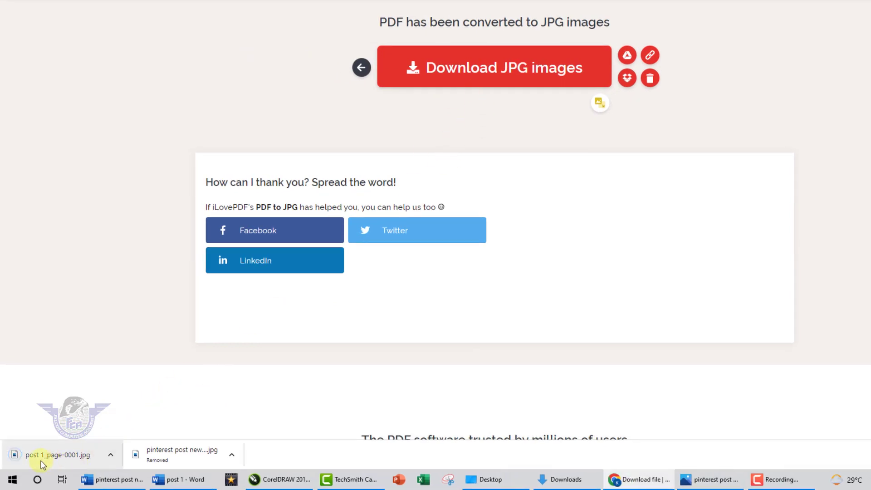
{"action": "left_click", "coordinate": [41, 460]}
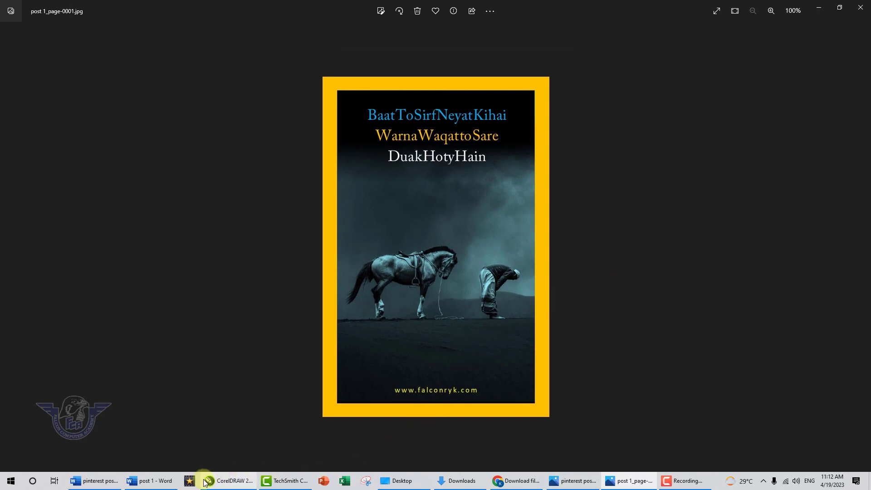
Step: Switch to the Word document pinterest post new and fill its horse picture shape with the 0514-Journey-mtn-CLR picture from Downloads
{"action": "left_click", "coordinate": [151, 481]}
{"action": "left_click", "coordinate": [117, 483]}
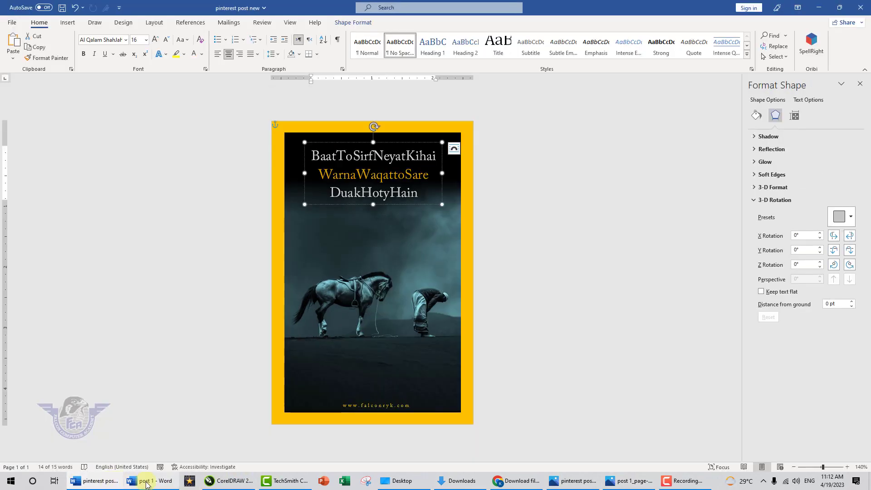
{"action": "left_click", "coordinate": [329, 346]}
{"action": "left_click", "coordinate": [329, 346]}
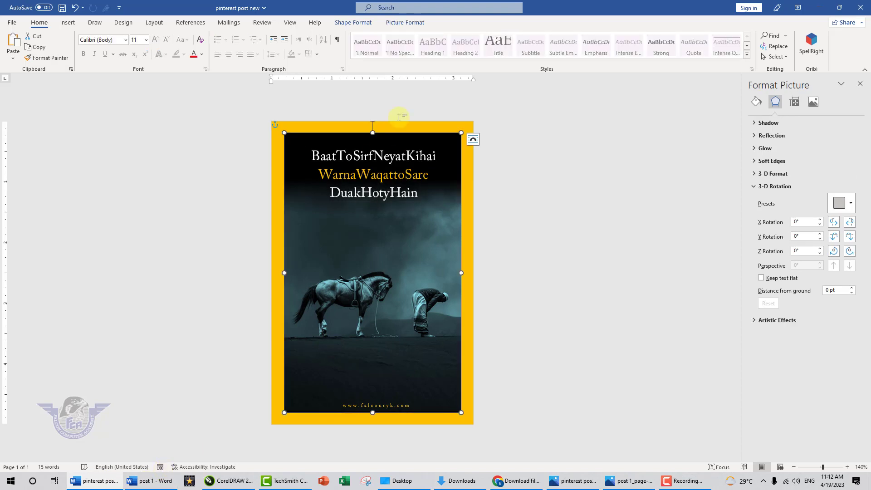
{"action": "left_click", "coordinate": [413, 27]}
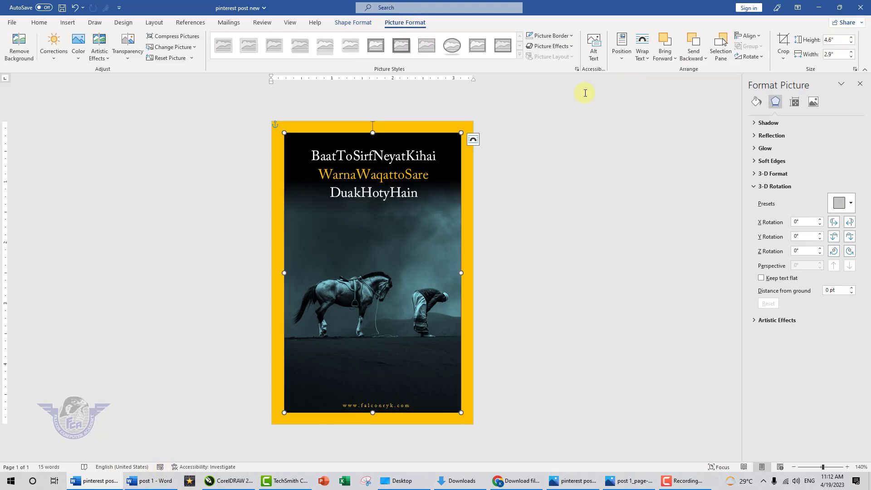
{"action": "left_click", "coordinate": [350, 23]}
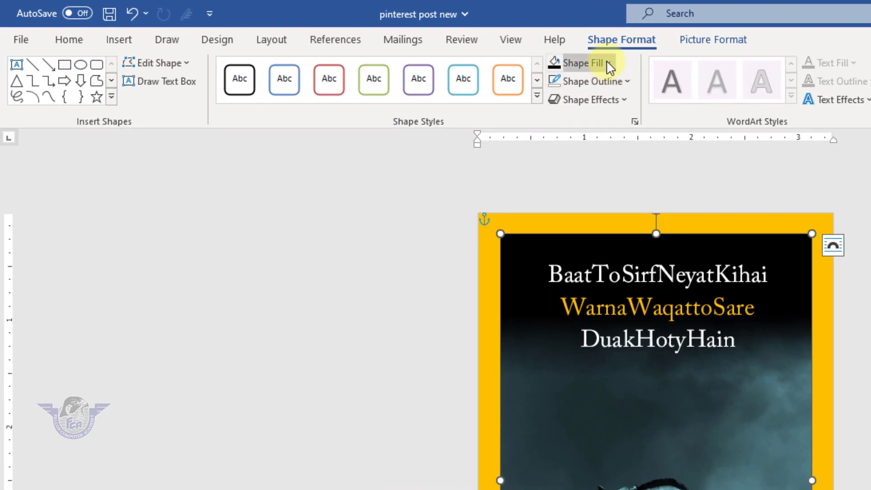
{"action": "left_click", "coordinate": [331, 36]}
{"action": "left_click", "coordinate": [591, 284]}
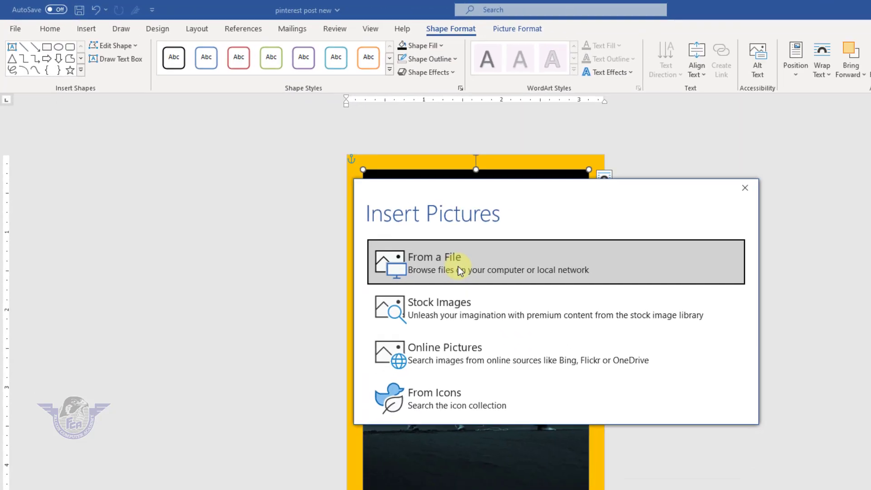
{"action": "left_click", "coordinate": [461, 268]}
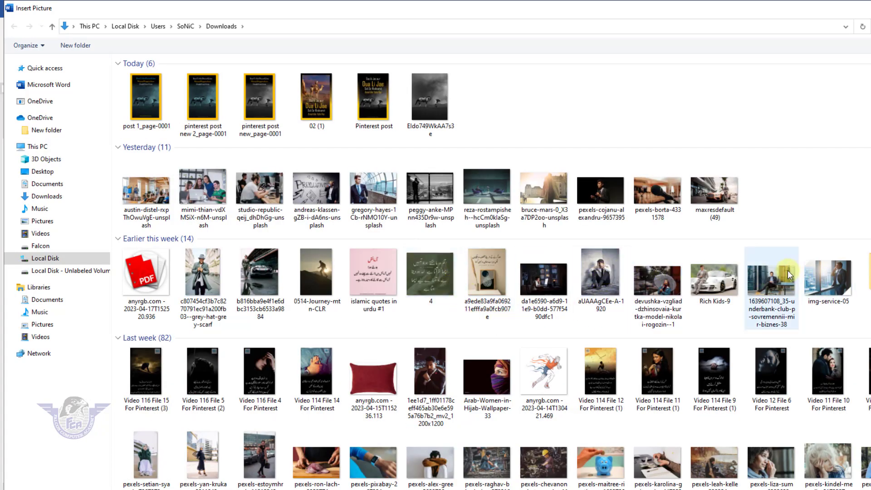
{"action": "double_click", "coordinate": [317, 282]}
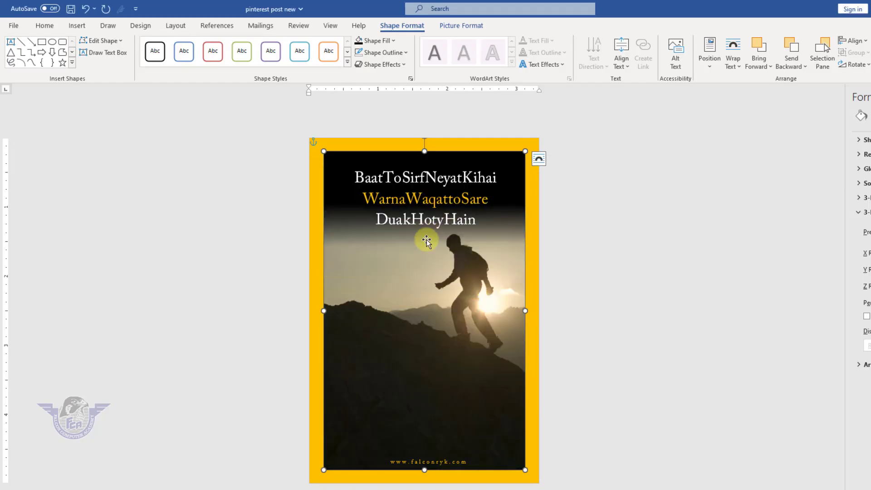
Step: Undo the picture replacement in the shape behind the quote
{"action": "left_click", "coordinate": [494, 360]}
{"action": "left_click", "coordinate": [447, 203]}
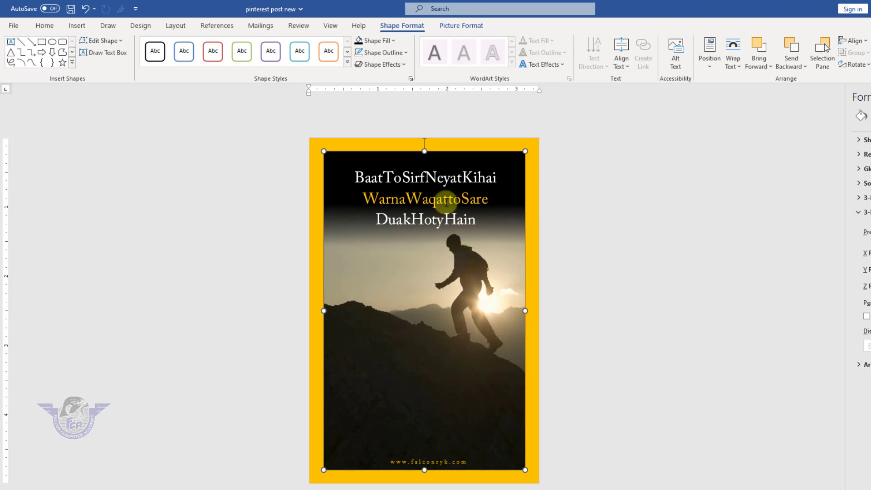
{"action": "right_click", "coordinate": [509, 203]}
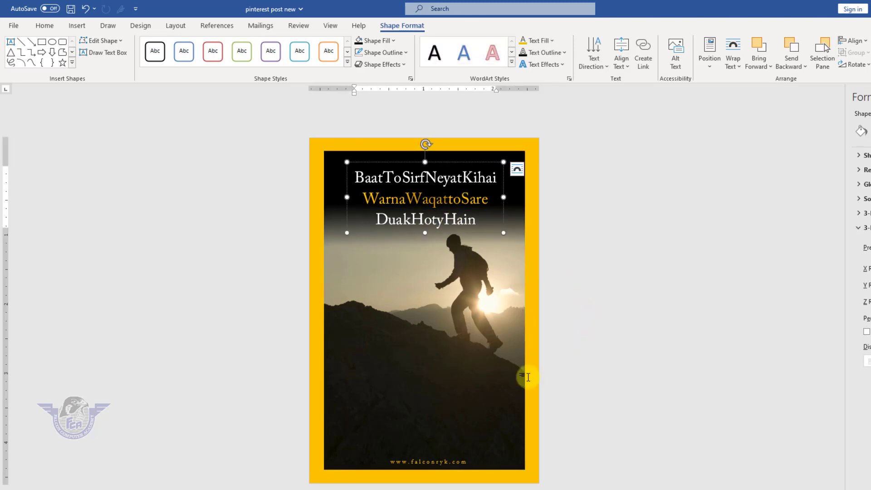
{"action": "key", "text": "ctrl+z"}
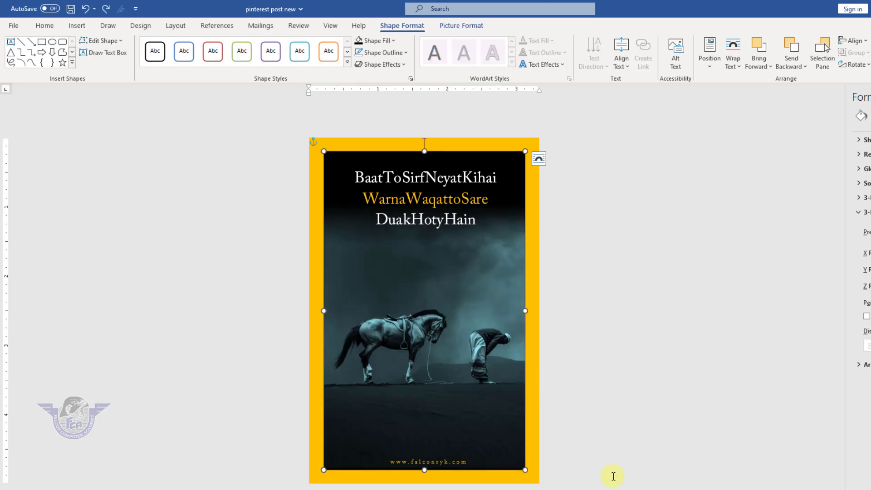